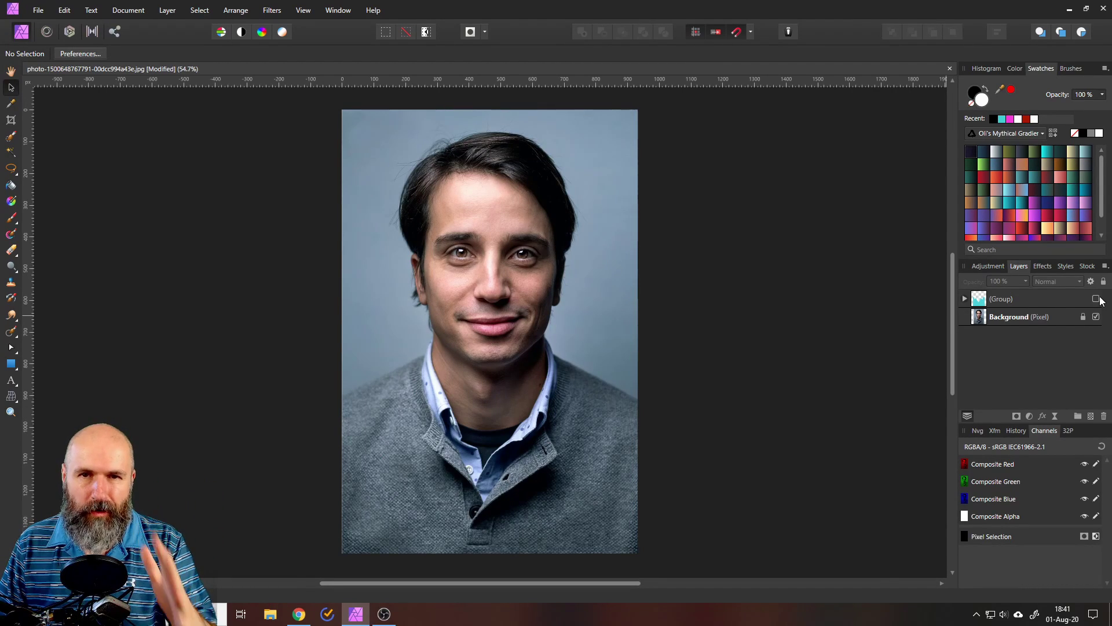
# Show and expand the existing recolor group above the Background layer, and delete the whole group.
pyautogui.click(1097, 299)
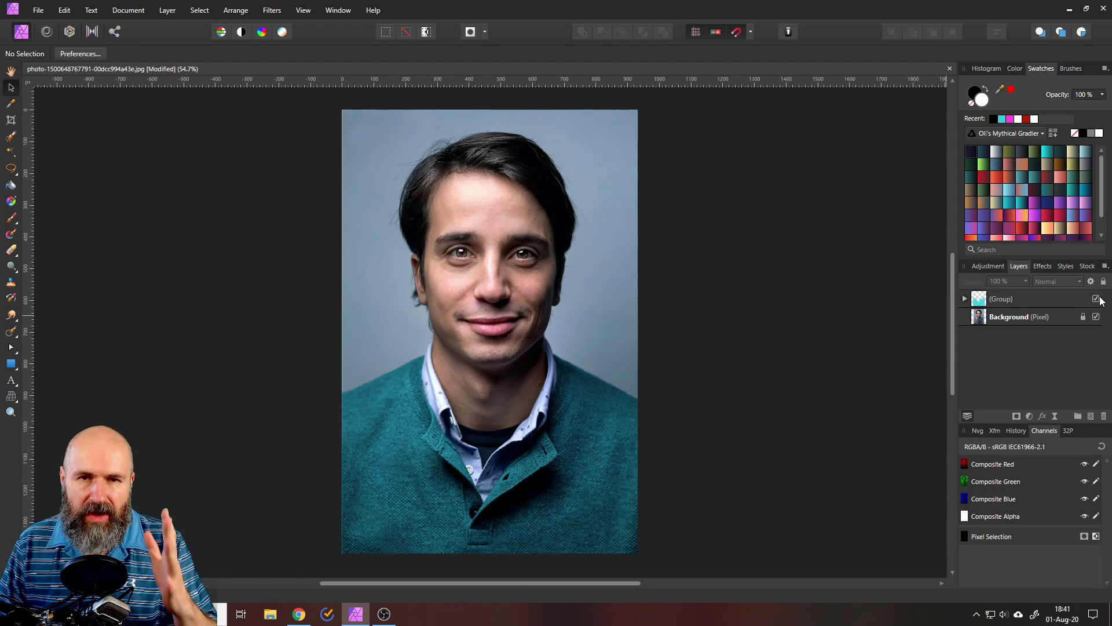
pyautogui.click(964, 298)
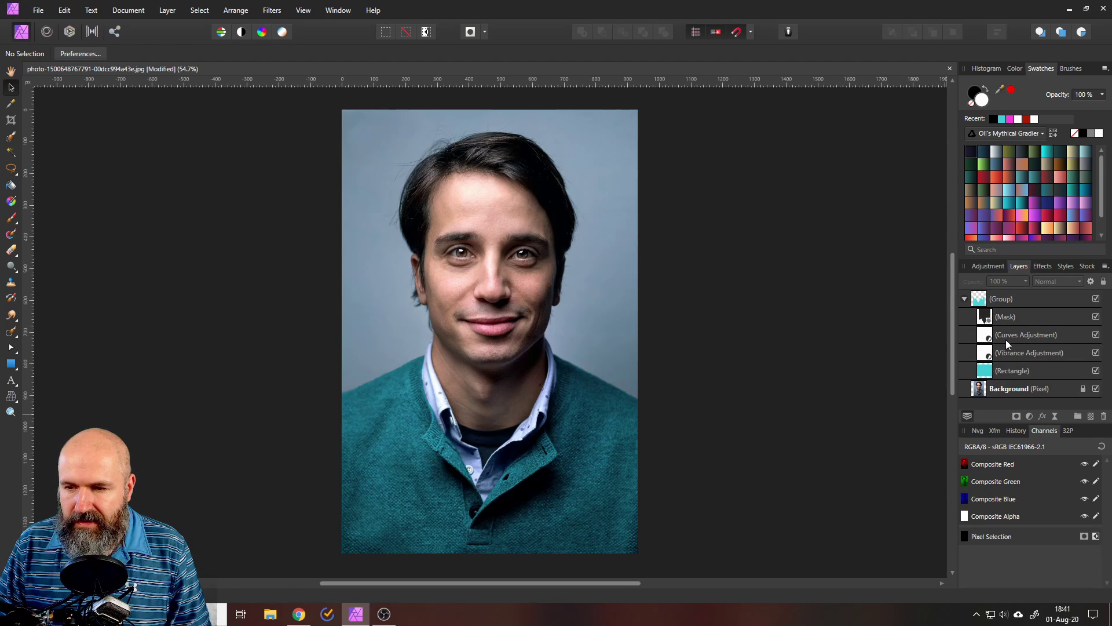
pyautogui.click(1000, 298)
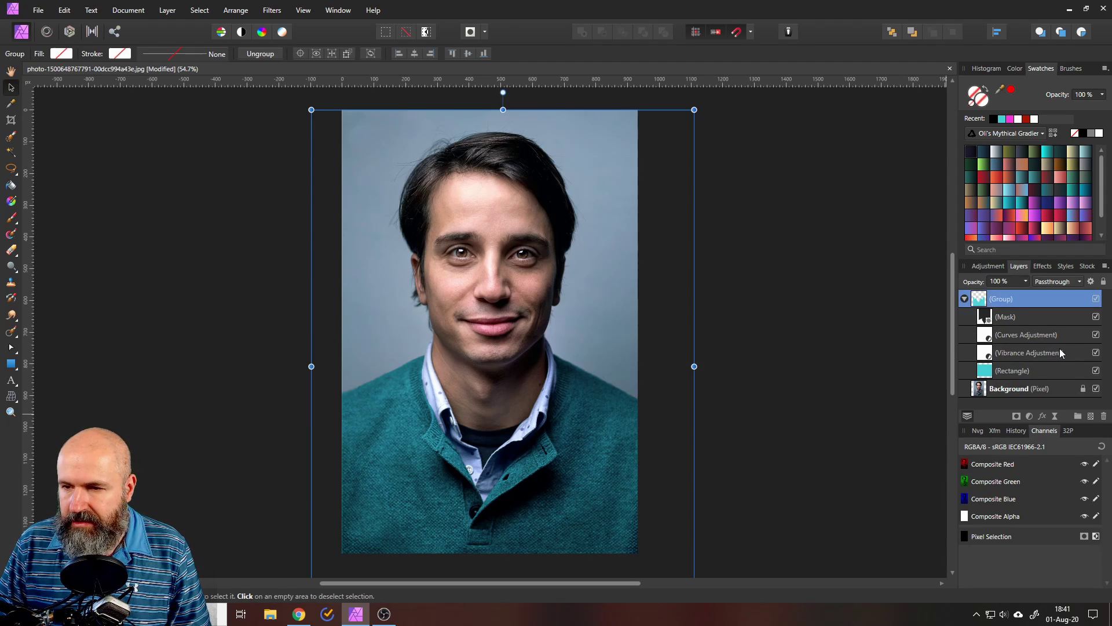
pyautogui.click(1104, 416)
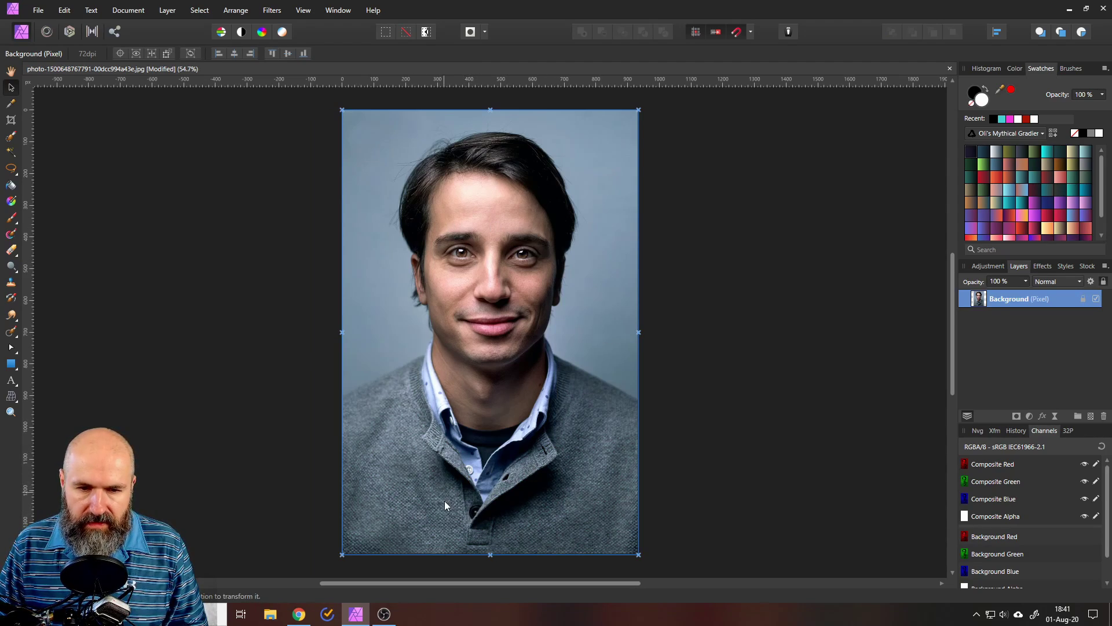
# Select the man's gray sweater with the Selection Brush, using a 19 px width and snapping to edges.
pyautogui.scroll(3, 445, 502)
pyautogui.scroll(-1, 498, 454)
pyautogui.scroll(-2, 504, 437)
pyautogui.moveTo(519, 370); pyautogui.dragTo(496, 454)
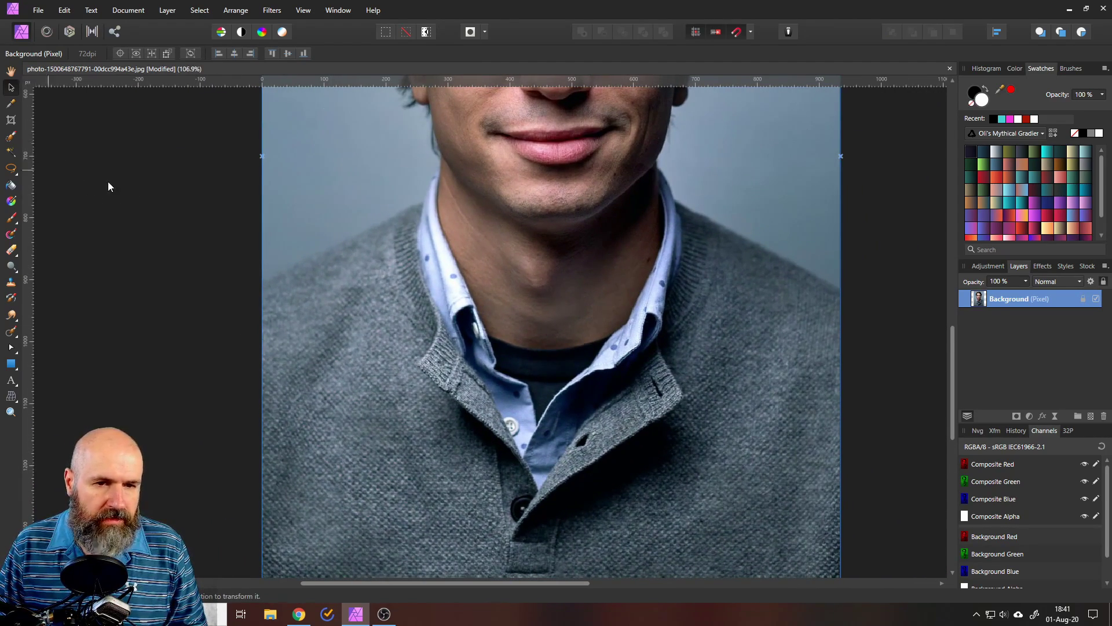
pyautogui.click(10, 137)
pyautogui.moveTo(269, 295)
pyautogui.mouseDown()
pyautogui.moveTo(416, 211)
pyautogui.moveTo(413, 258)
pyautogui.moveTo(380, 243)
pyautogui.moveTo(336, 255)
pyautogui.moveTo(377, 261)
pyautogui.moveTo(405, 464)
pyautogui.moveTo(402, 346)
pyautogui.moveTo(440, 406)
pyautogui.moveTo(348, 481)
pyautogui.moveTo(279, 492)
pyautogui.moveTo(469, 427)
pyautogui.moveTo(440, 458)
pyautogui.moveTo(504, 522)
pyautogui.moveTo(684, 348)
pyautogui.moveTo(653, 387)
pyautogui.moveTo(688, 301)
pyautogui.moveTo(697, 236)
pyautogui.moveTo(799, 304)
pyautogui.moveTo(803, 449)
pyautogui.moveTo(695, 414)
pyautogui.mouseUp()
pyautogui.moveTo(650, 449)
pyautogui.mouseDown()
pyautogui.moveTo(617, 211)
pyautogui.moveTo(579, 323)
pyautogui.moveTo(801, 248)
pyautogui.moveTo(318, 355)
pyautogui.moveTo(578, 263)
pyautogui.moveTo(259, 323)
pyautogui.moveTo(373, 270)
pyautogui.moveTo(464, 377)
pyautogui.mouseUp()
pyautogui.scroll(3, 373, 270)
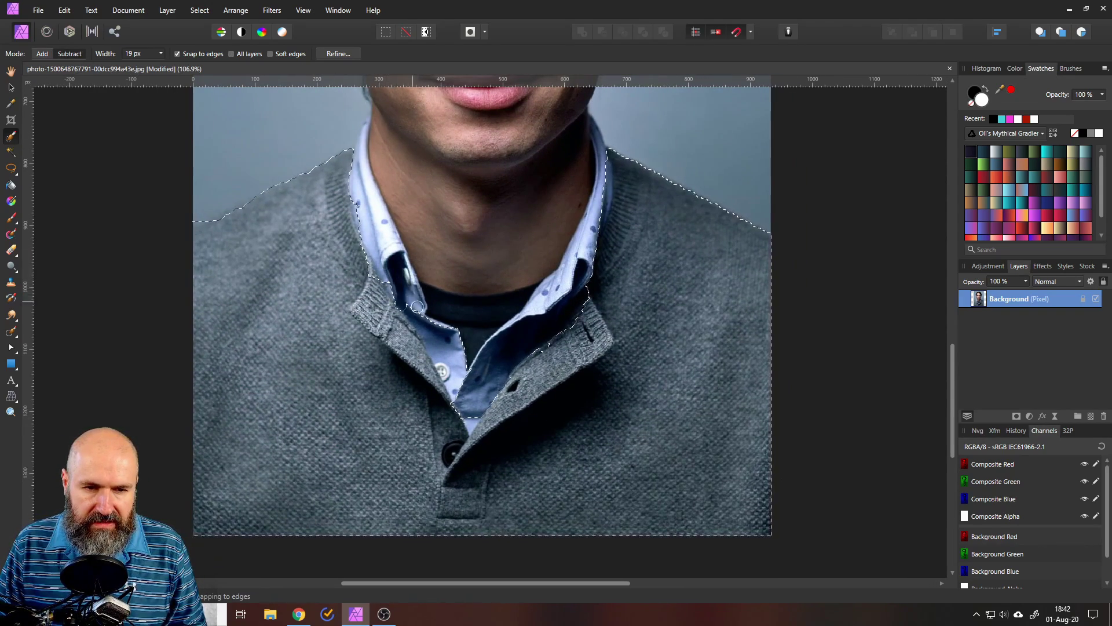
# Clean up the sweater selection along the shirt collar and the V-shaped neck opening, leaving the shirt out.
pyautogui.moveTo(426, 336)
pyautogui.mouseDown()
pyautogui.moveTo(391, 281)
pyautogui.moveTo(442, 324)
pyautogui.moveTo(470, 427)
pyautogui.mouseUp()
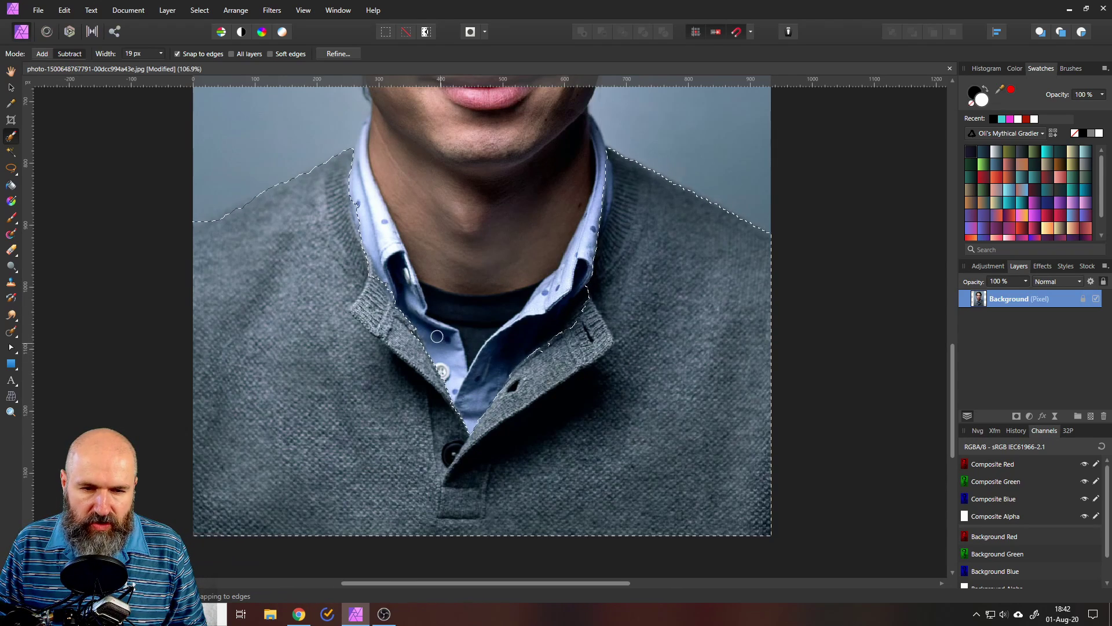
pyautogui.moveTo(427, 302); pyautogui.dragTo(527, 426)
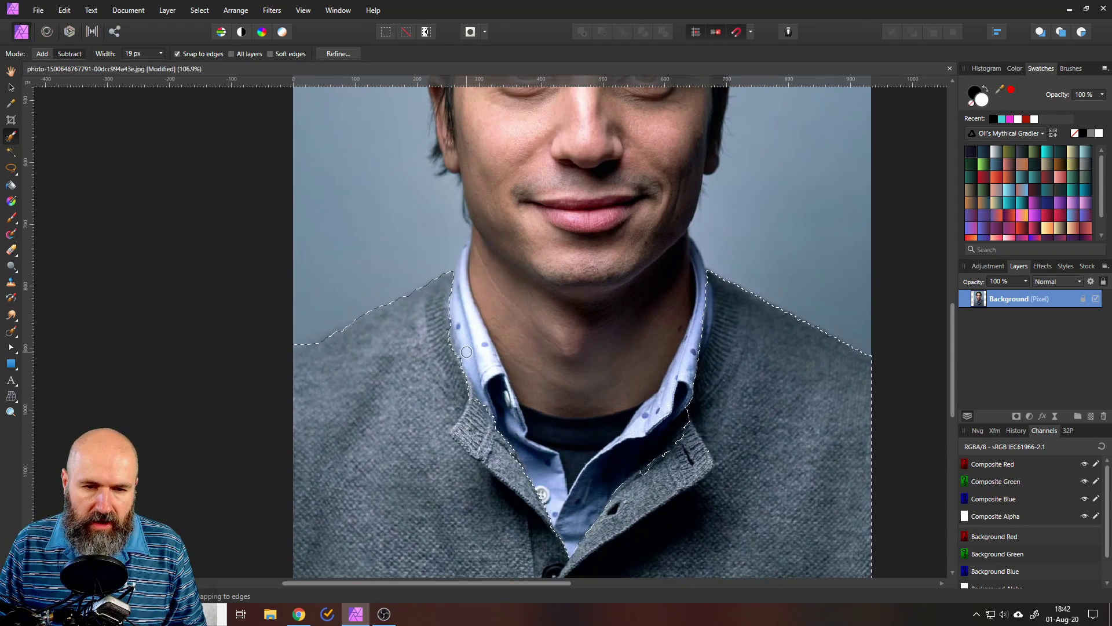
pyautogui.moveTo(704, 284); pyautogui.dragTo(700, 334)
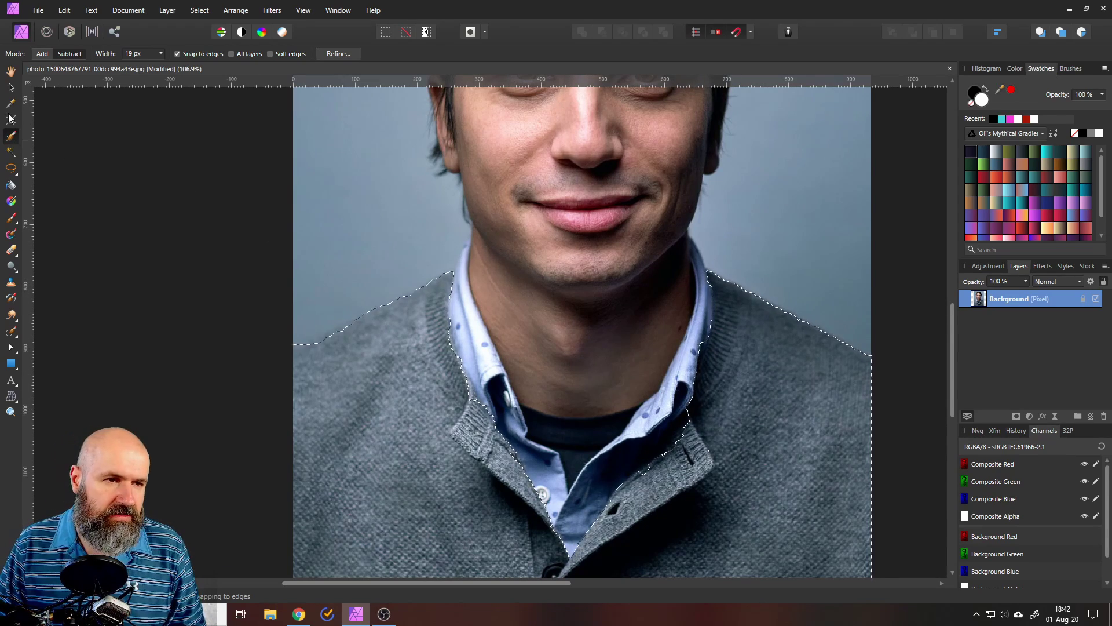
# Refine the selection by brushing the collar edge with the 28 px Matte brush, and apply it with output set to Selection.
pyautogui.click(339, 53)
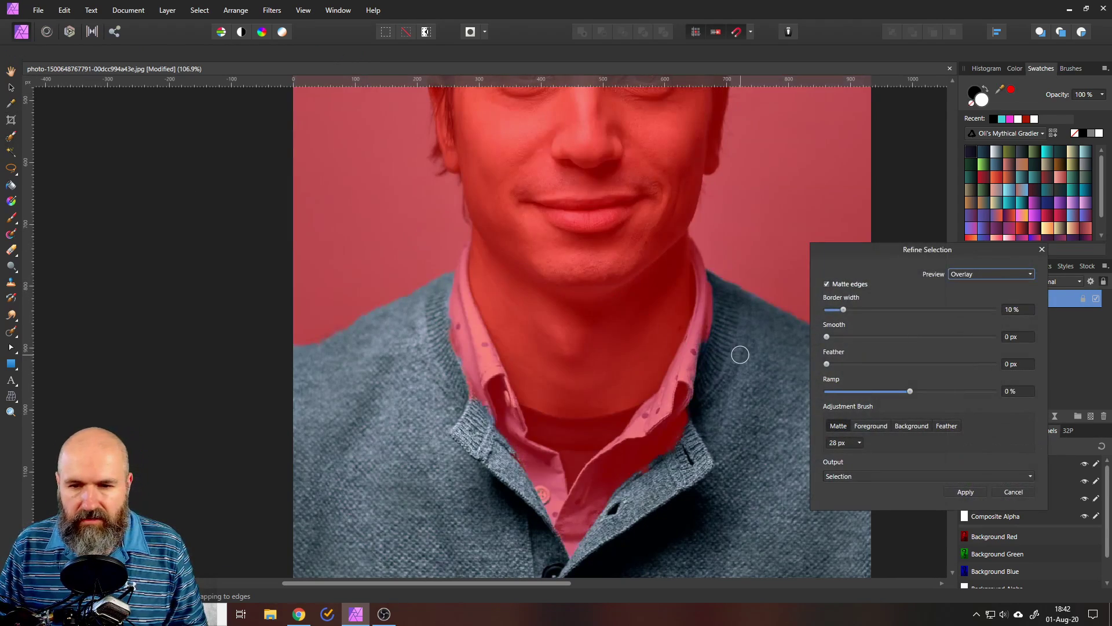
pyautogui.moveTo(709, 398); pyautogui.dragTo(666, 457)
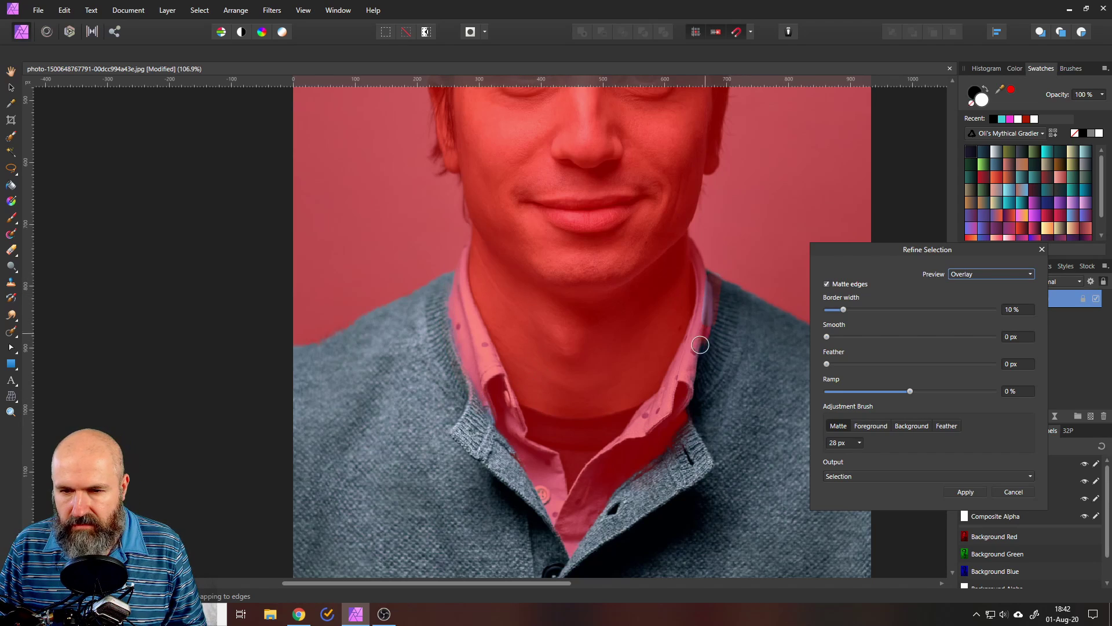
pyautogui.click(966, 491)
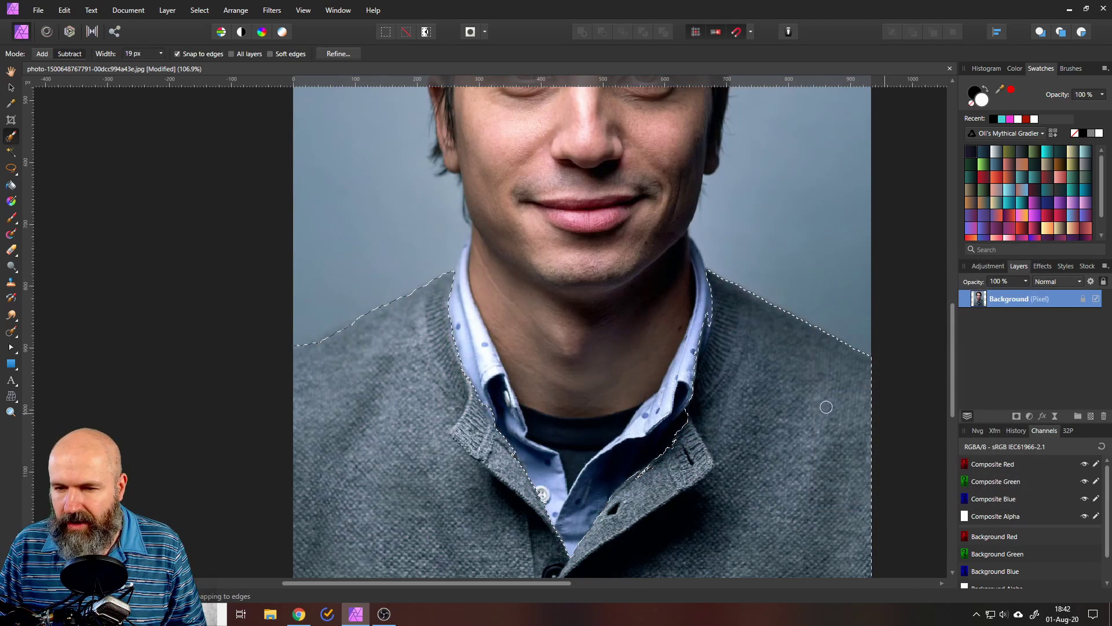
# Add a mask to the Background layer from the sweater selection, and deselect.
pyautogui.click(1019, 418)
pyautogui.hotkey('ctrl', '0')
pyautogui.scroll(-2, 767, 417)
pyautogui.moveTo(768, 417); pyautogui.dragTo(670, 343)
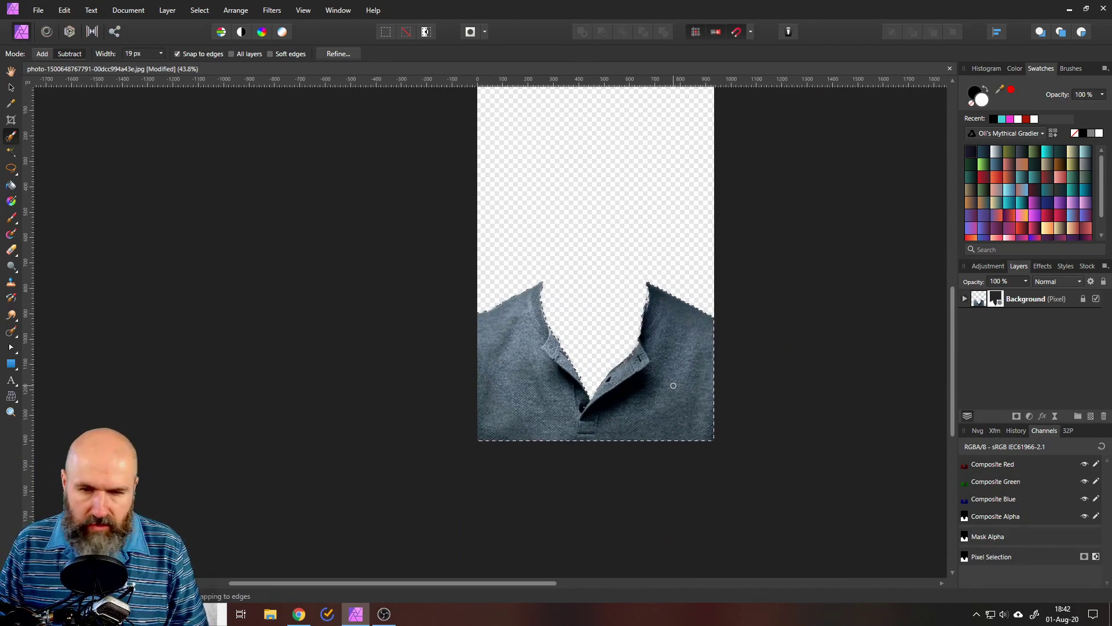
pyautogui.scroll(2, 637, 375)
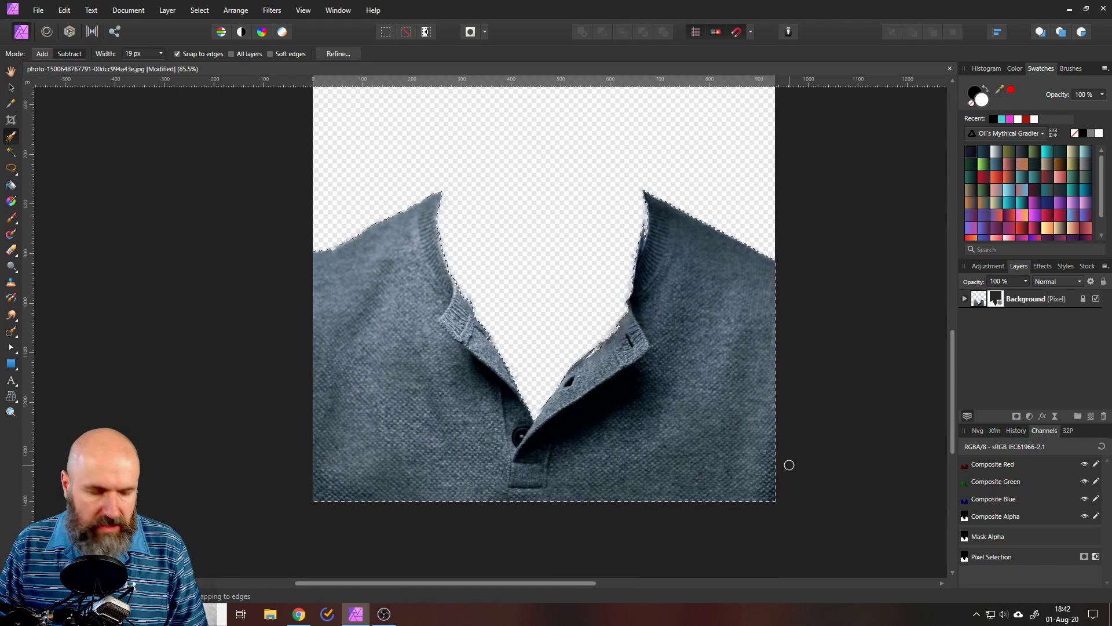
pyautogui.hotkey('ctrl', 'd')
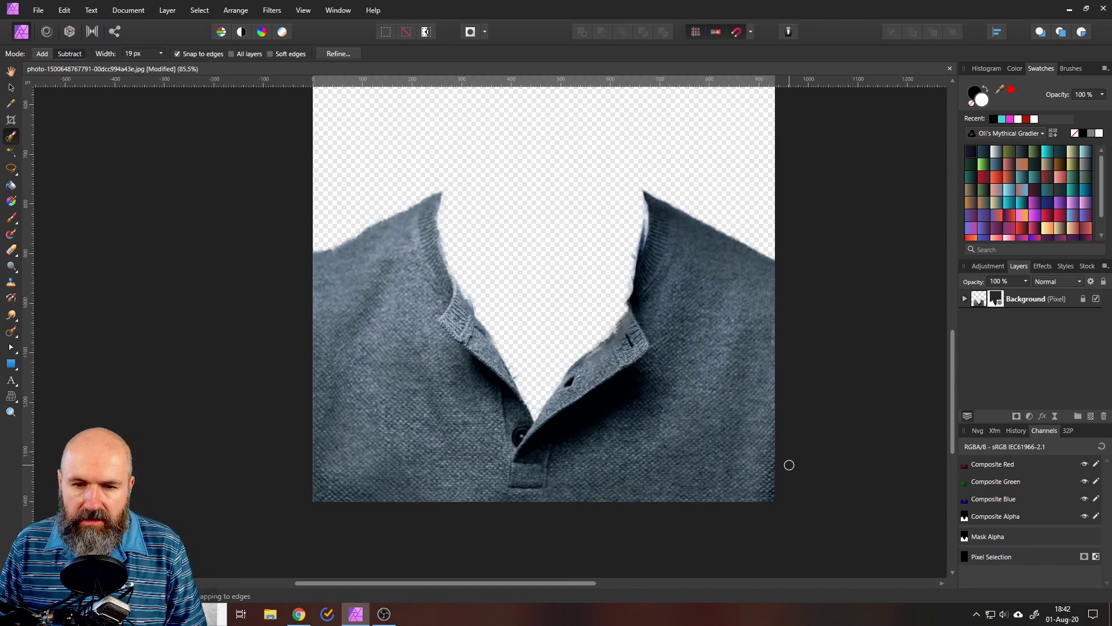
# Draw a rectangle covering the whole sweater area and fill it with bright purple (H 286, S 100, L 50).
pyautogui.click(966, 298)
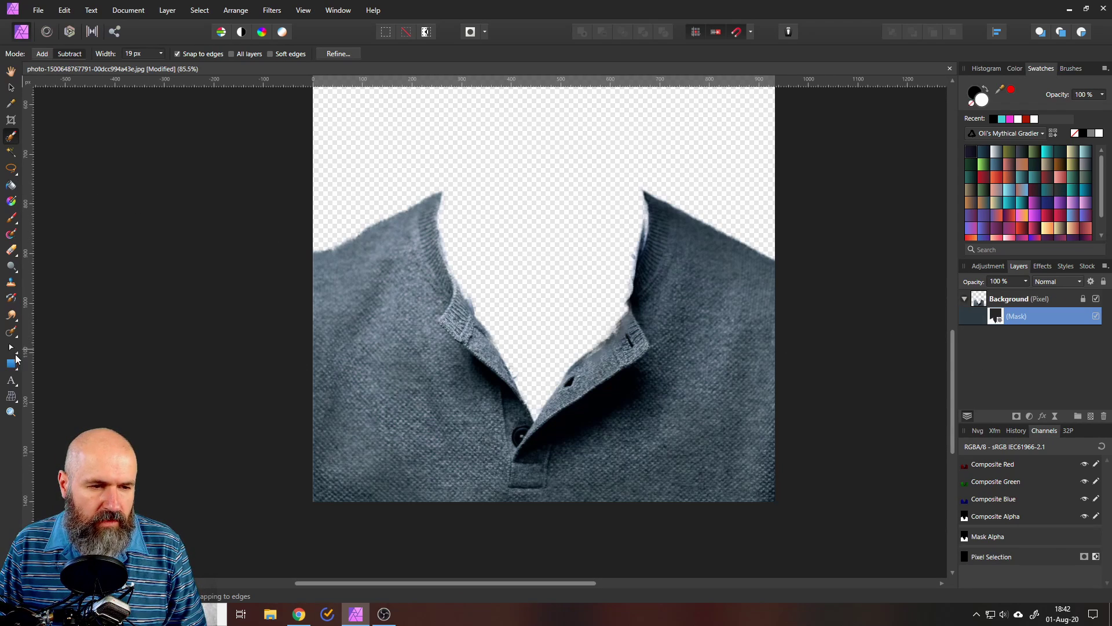
pyautogui.click(12, 365)
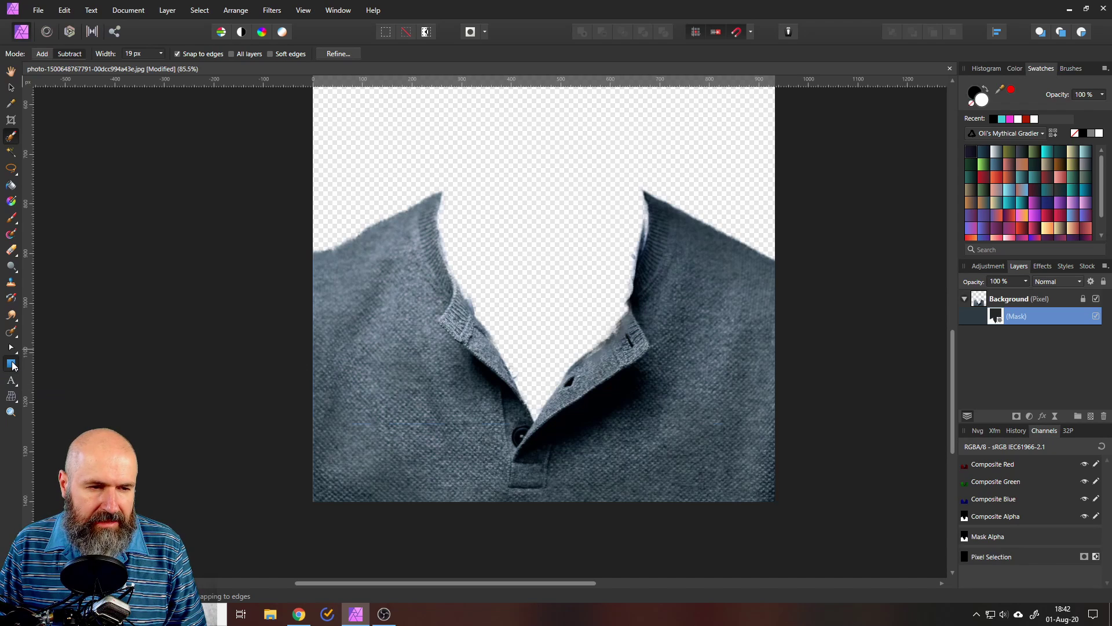
pyautogui.moveTo(282, 169)
pyautogui.mouseDown()
pyautogui.moveTo(601, 401)
pyautogui.moveTo(817, 519)
pyautogui.mouseUp()
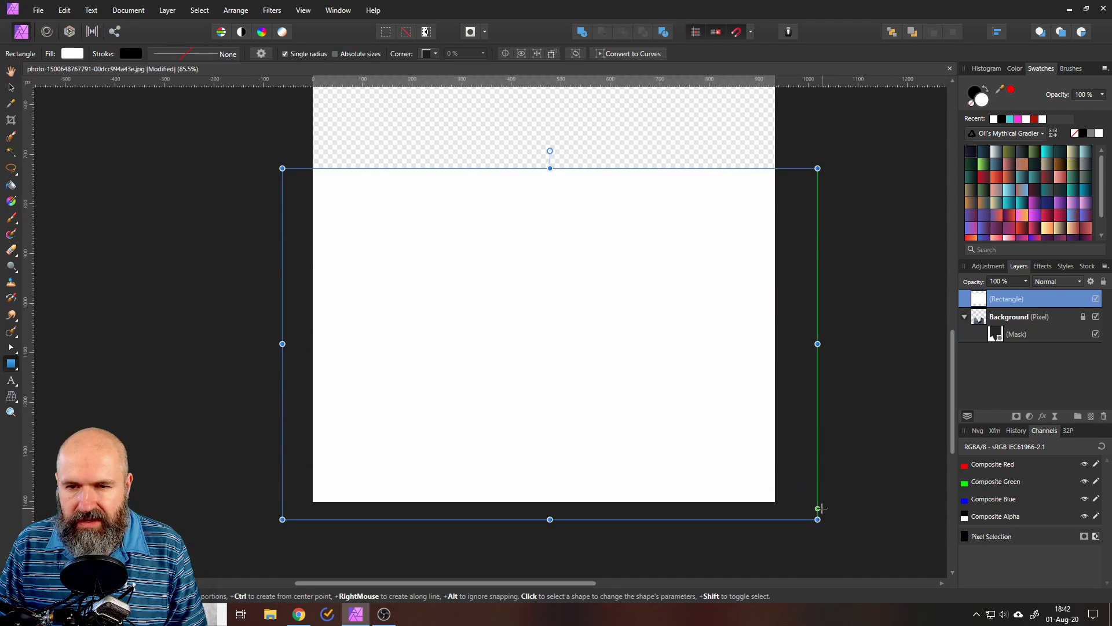
pyautogui.click(72, 54)
pyautogui.click(110, 110)
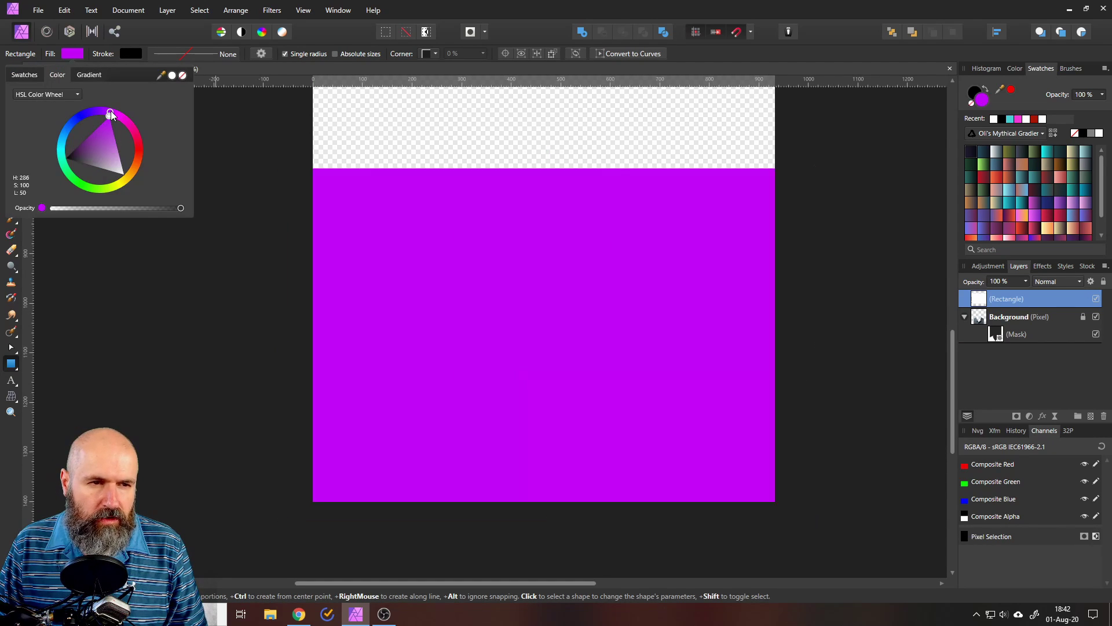
pyautogui.click(72, 55)
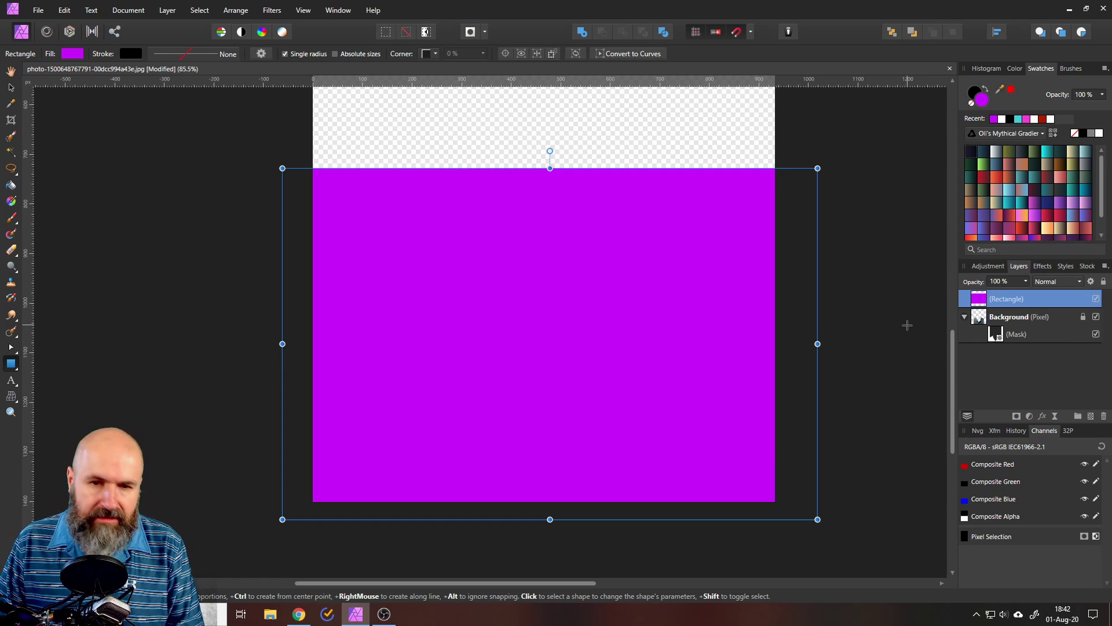
# Group the purple rectangle and move the sweater mask from the Background layer into the group above the rectangle.
pyautogui.hotkey('ctrl', 'g')
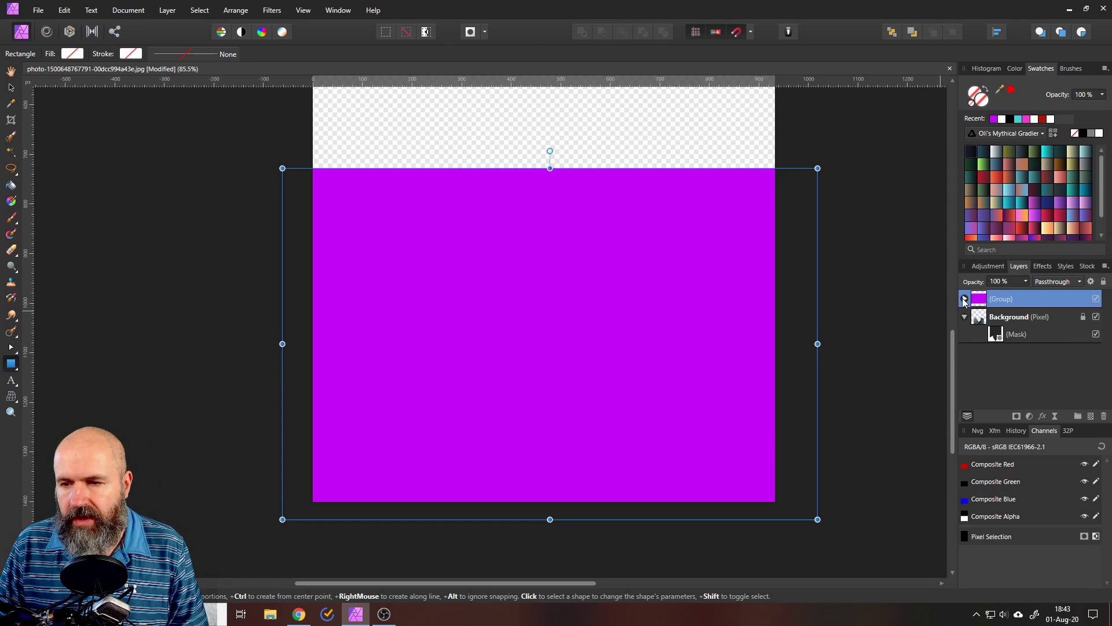
pyautogui.click(964, 299)
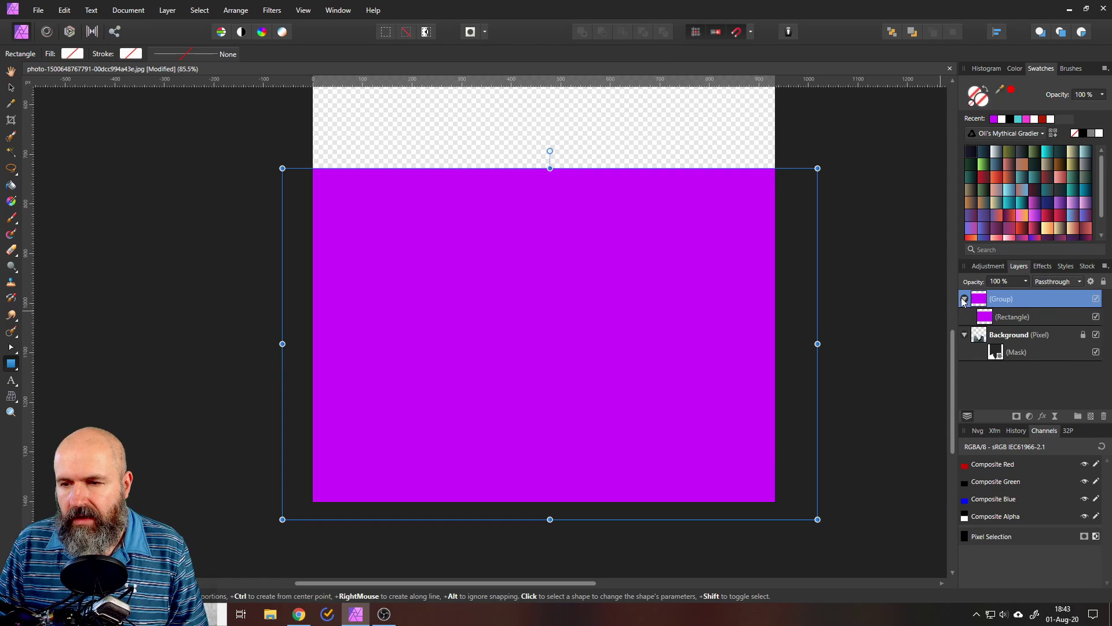
pyautogui.click(1000, 355)
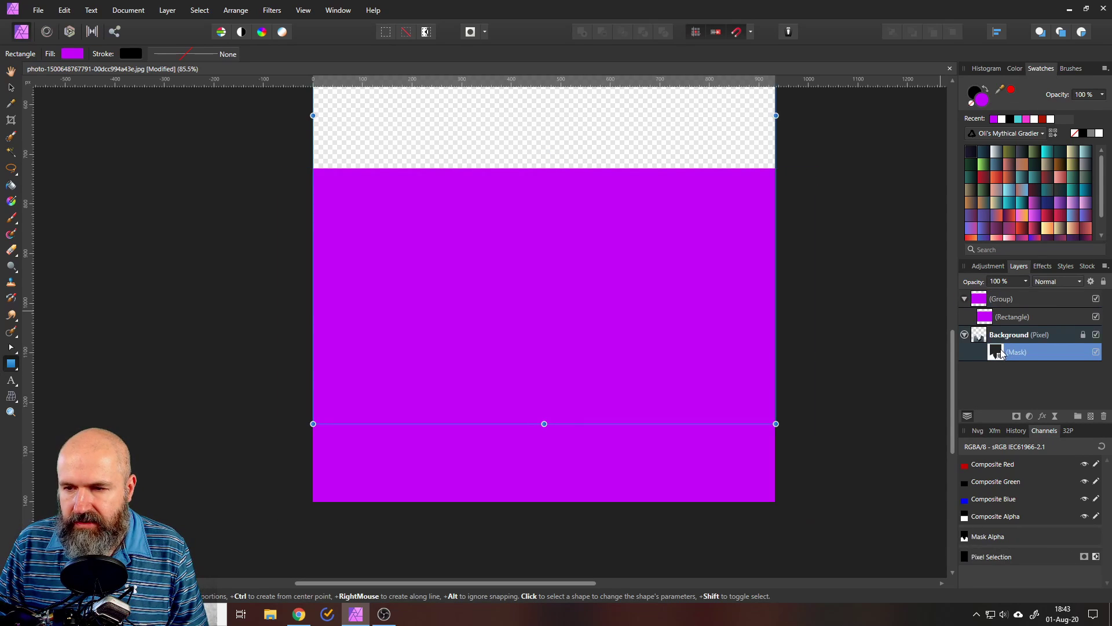
pyautogui.moveTo(1002, 352); pyautogui.dragTo(993, 304)
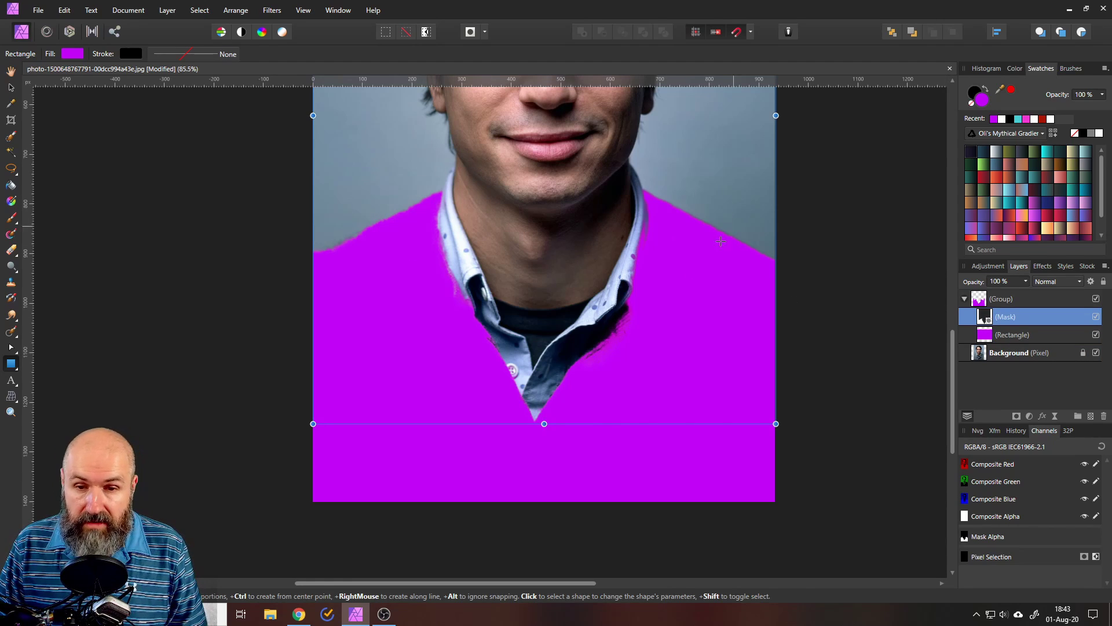
# Set the blend mode of the purple rectangle inside the group to Soft Light.
pyautogui.scroll(-4, 610, 283)
pyautogui.moveTo(610, 283); pyautogui.dragTo(556, 352)
pyautogui.scroll(2, 542, 317)
pyautogui.scroll(1, 585, 329)
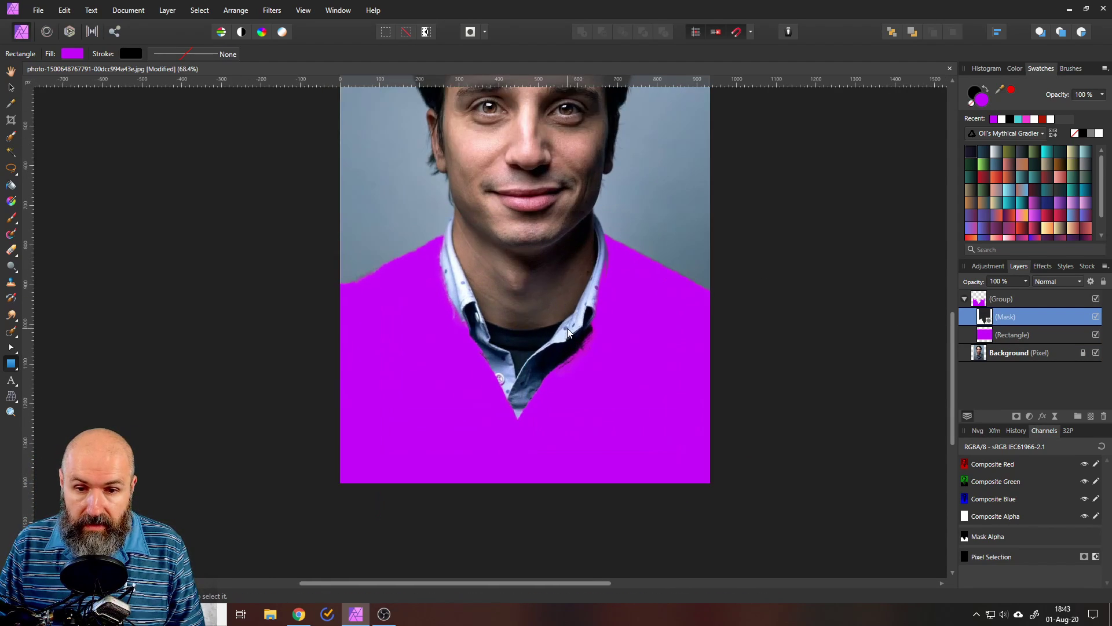
pyautogui.scroll(2, 605, 316)
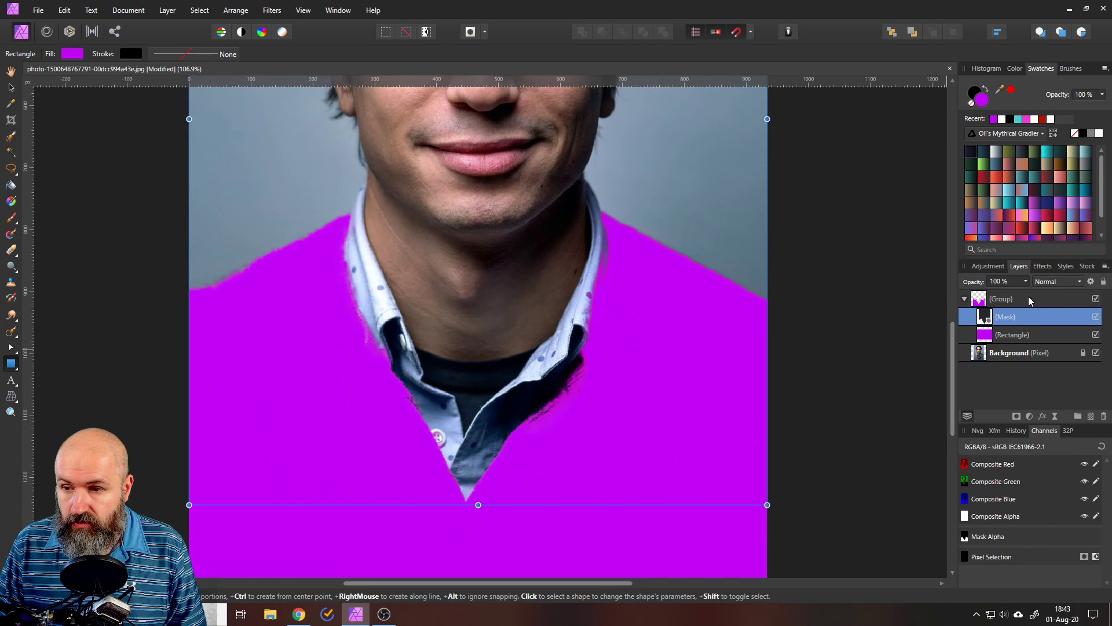
pyautogui.click(998, 334)
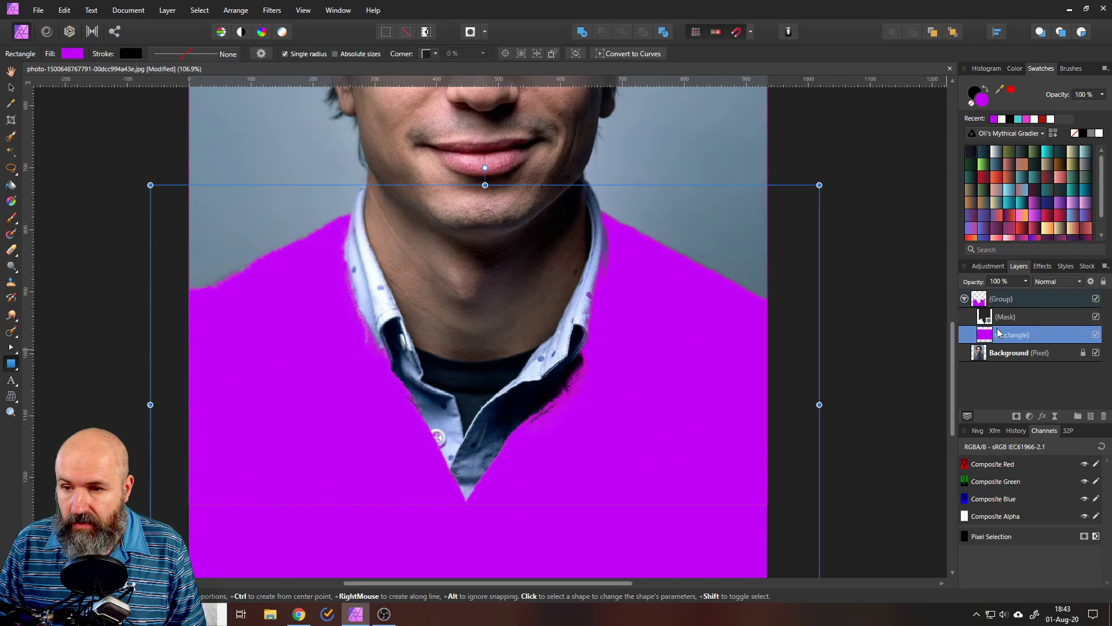
pyautogui.click(1049, 284)
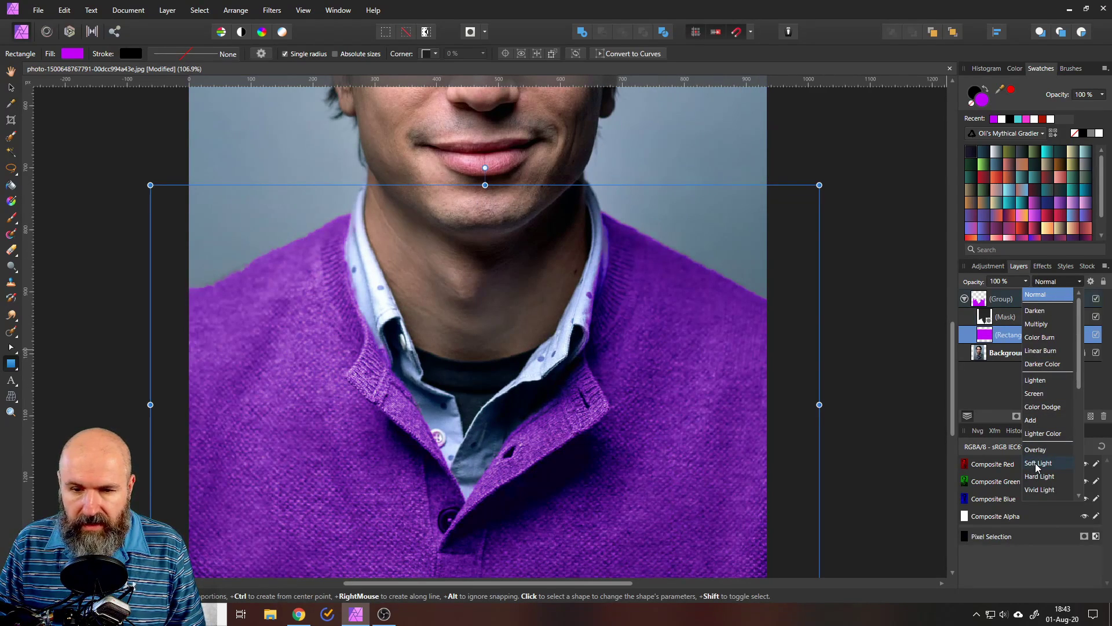
pyautogui.click(1038, 464)
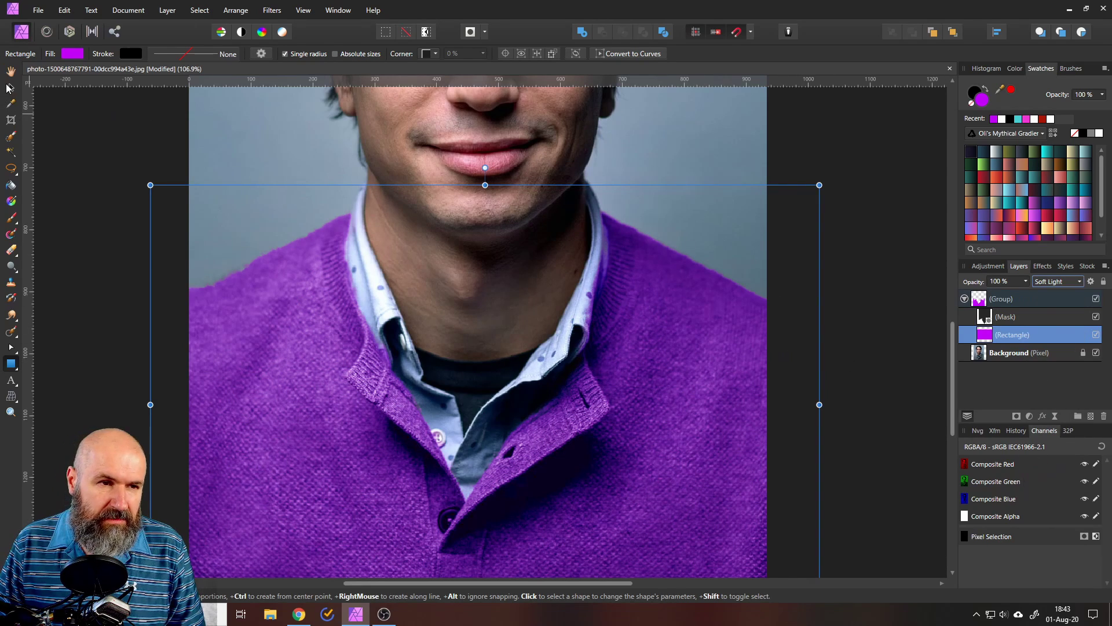
# Add a Curves adjustment inside the group above the purple rectangle, and move its dialog clear of the layer list.
pyautogui.click(11, 88)
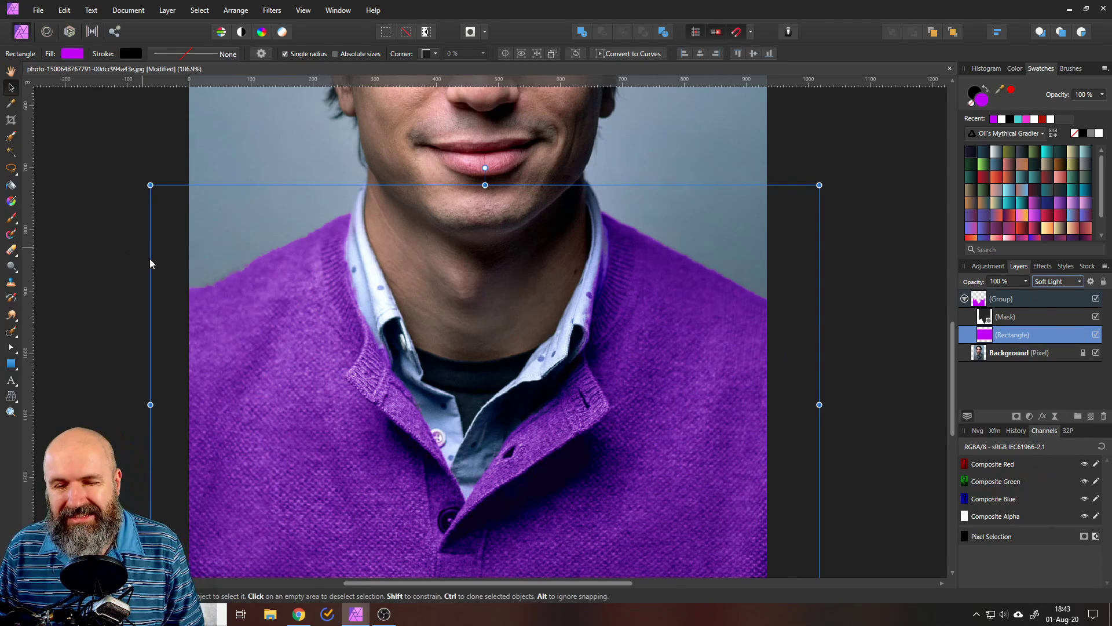
pyautogui.scroll(-2, 152, 263)
pyautogui.moveTo(155, 283); pyautogui.dragTo(288, 354)
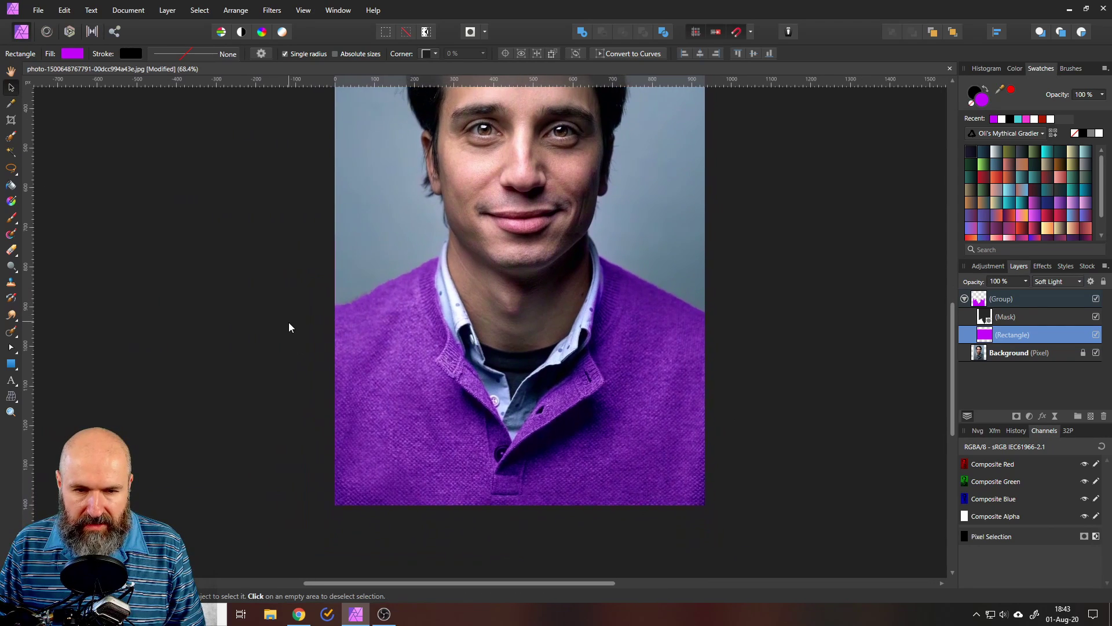
pyautogui.scroll(2, 296, 331)
pyautogui.moveTo(420, 345); pyautogui.dragTo(398, 319)
pyautogui.click(398, 318)
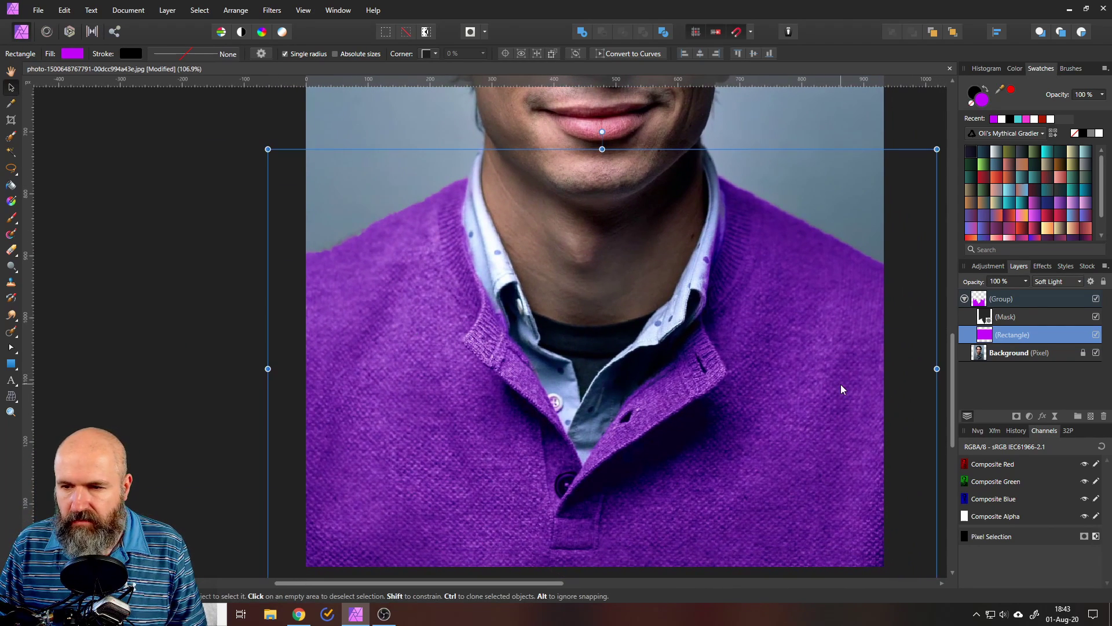
pyautogui.click(1030, 417)
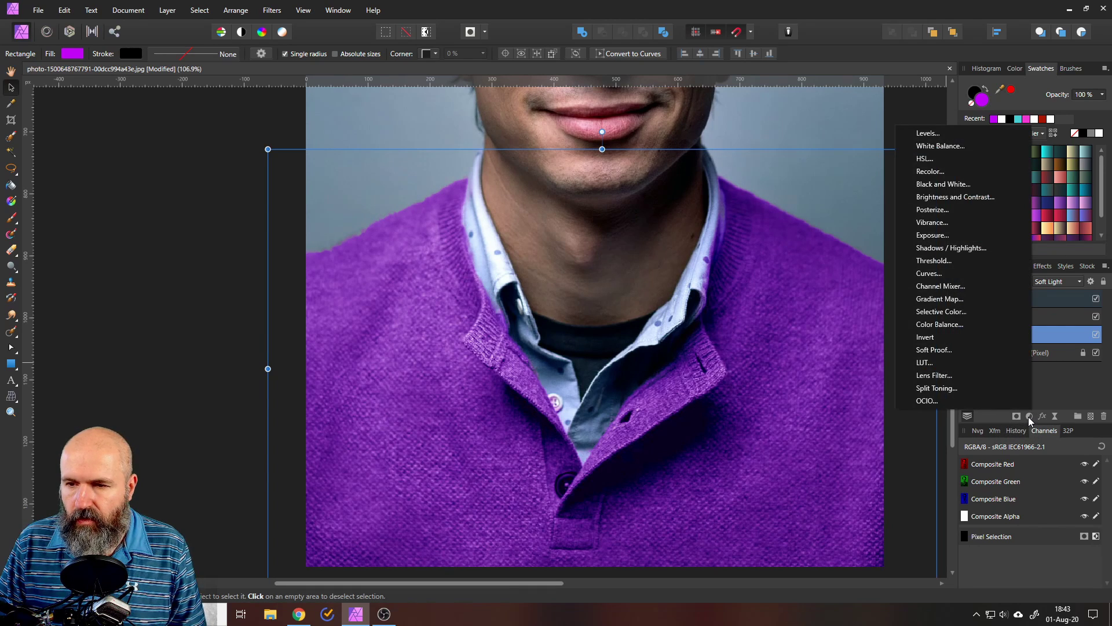
pyautogui.click(937, 273)
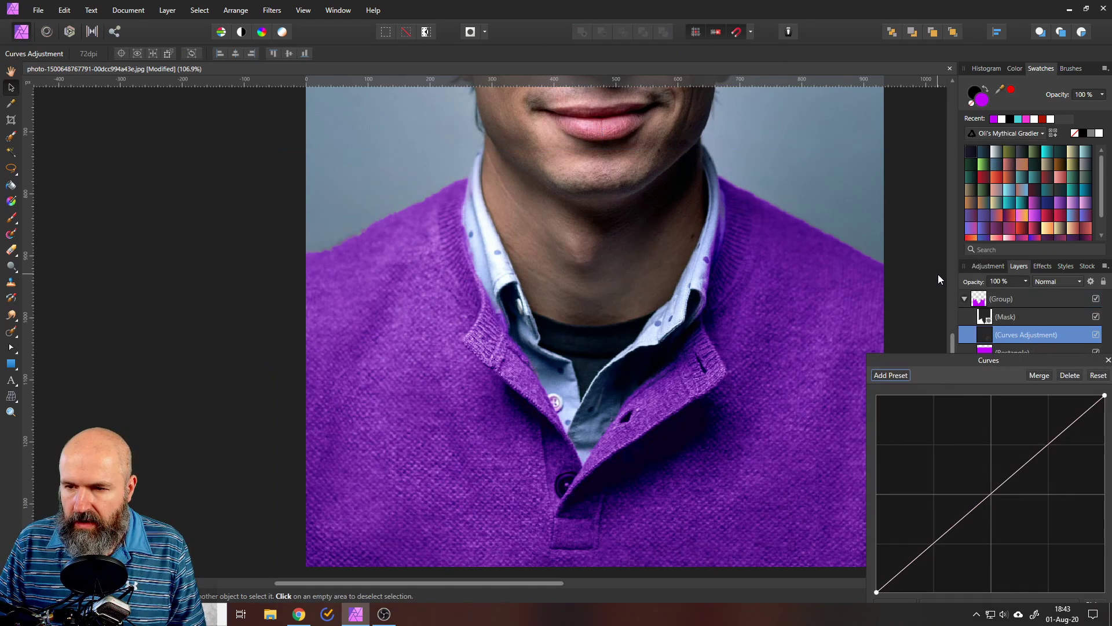
pyautogui.moveTo(965, 351); pyautogui.dragTo(797, 135)
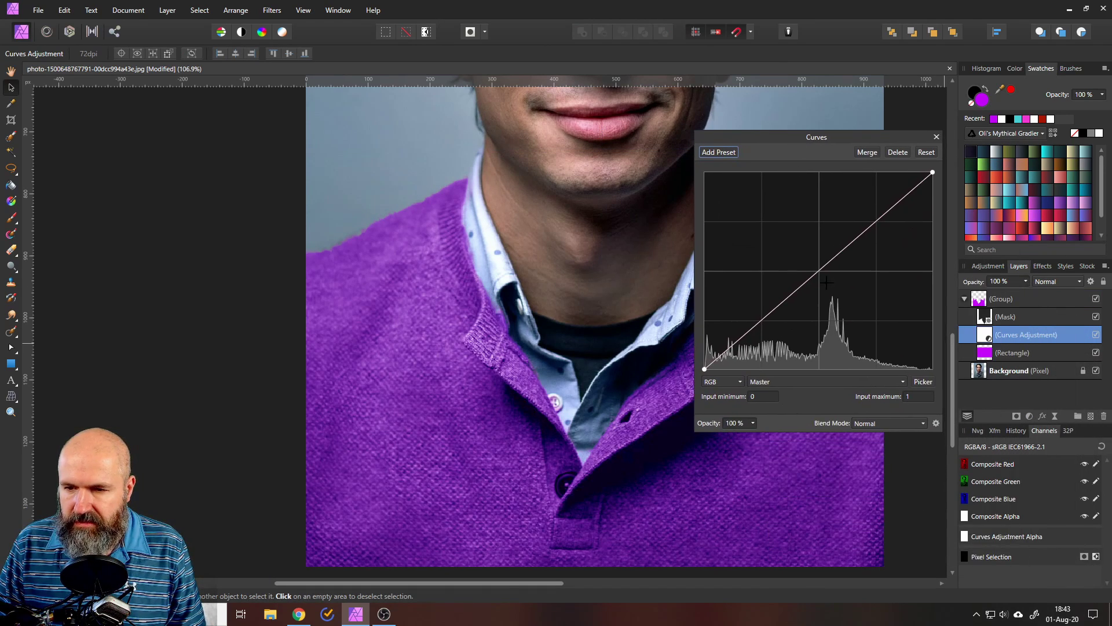
# Sample the sweater with the Curves picker to brighten its midtones slightly and place a second curve point in the shadows, then close the dialog.
pyautogui.click(924, 385)
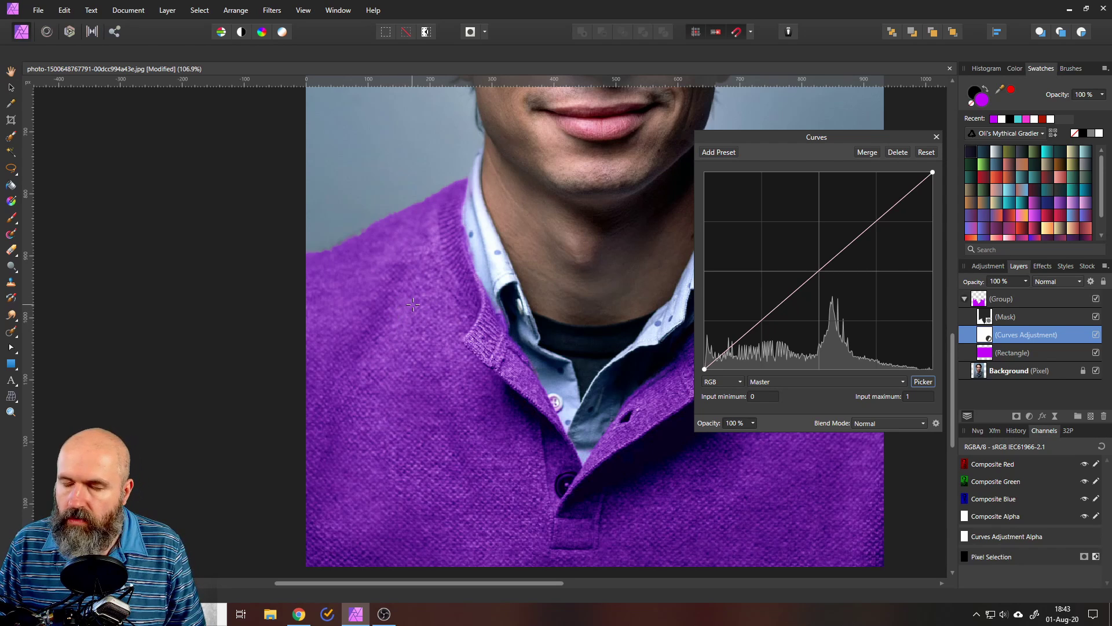
pyautogui.moveTo(404, 314); pyautogui.dragTo(406, 304)
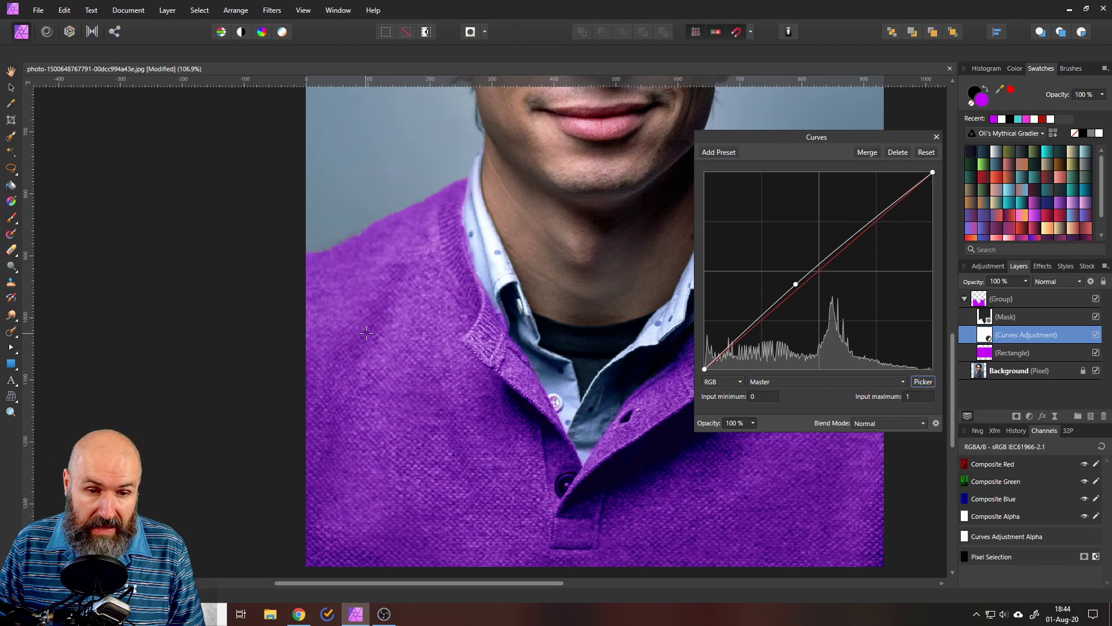
pyautogui.moveTo(366, 333)
pyautogui.mouseDown()
pyautogui.moveTo(367, 346)
pyautogui.moveTo(369, 337)
pyautogui.mouseUp()
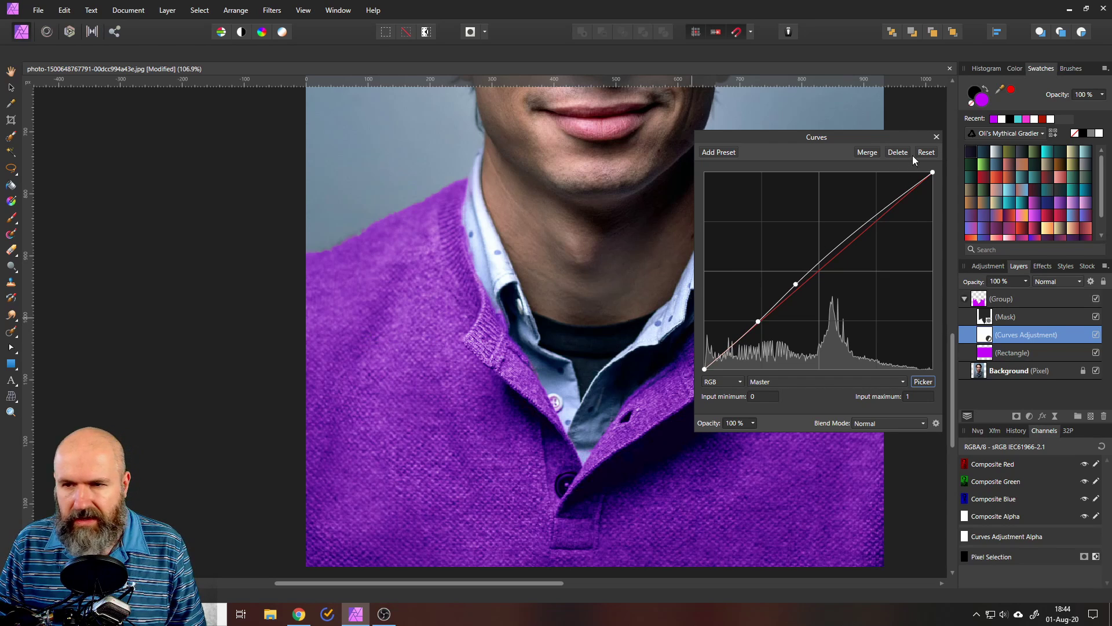
pyautogui.click(936, 137)
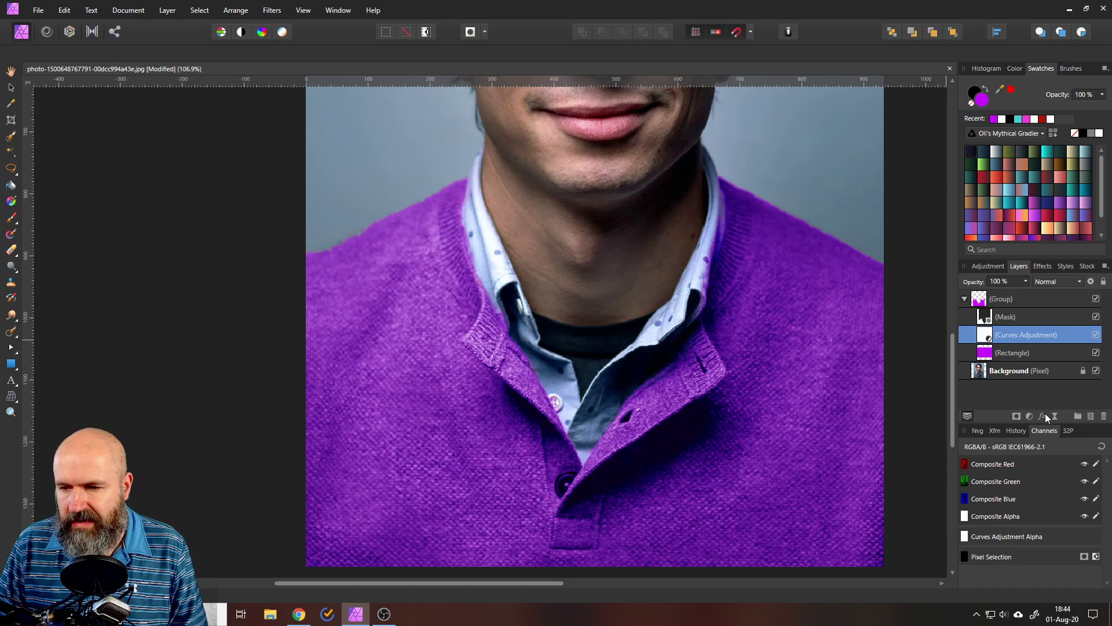
# Add a Vibrance adjustment above the Curves adjustment in the group, try a saturation of 74% and return it to 0%.
pyautogui.click(1031, 418)
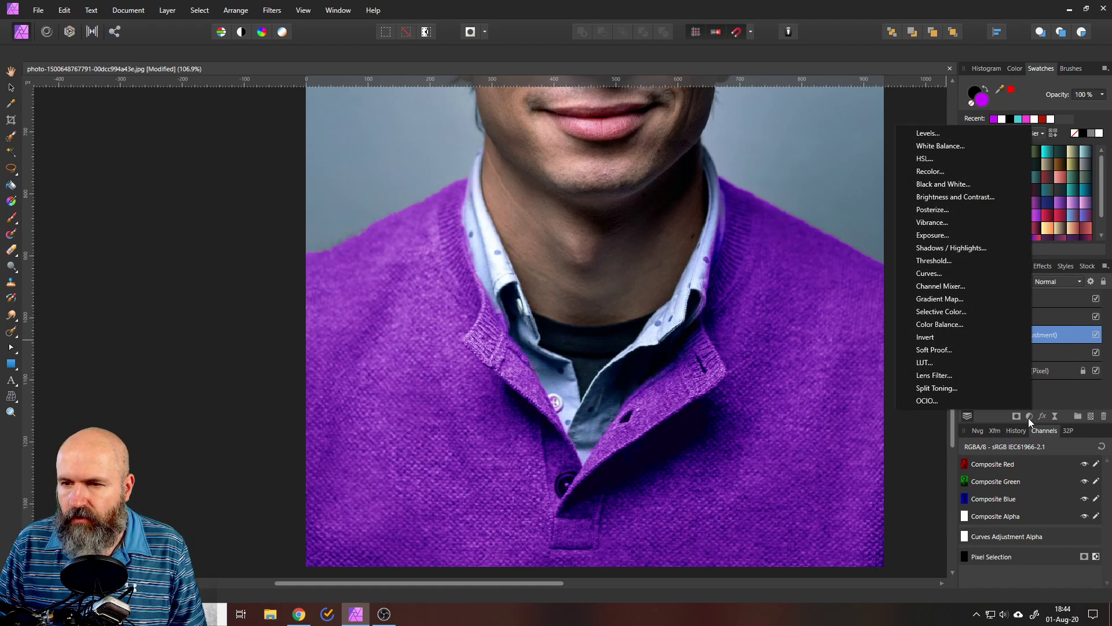
pyautogui.click(943, 223)
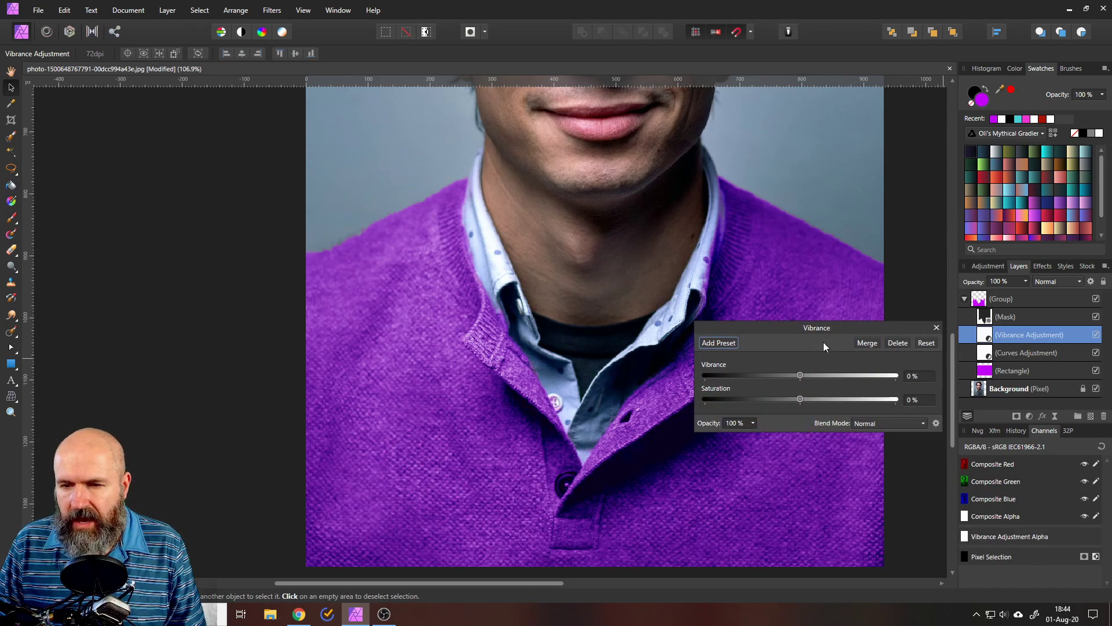
pyautogui.moveTo(813, 328); pyautogui.dragTo(841, 247)
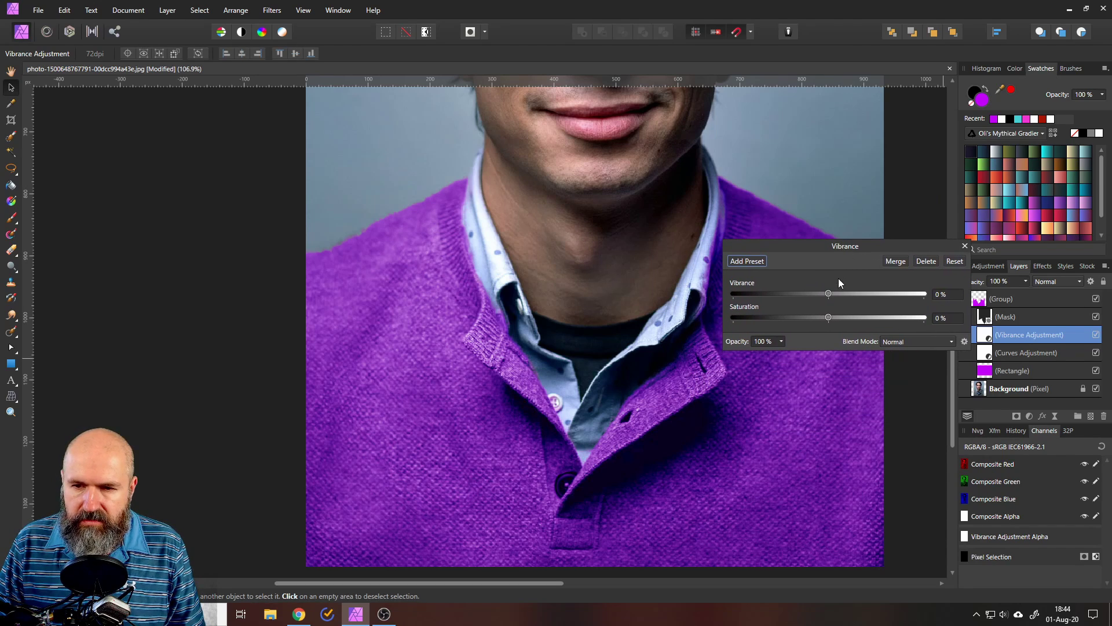
pyautogui.moveTo(830, 293); pyautogui.dragTo(899, 321)
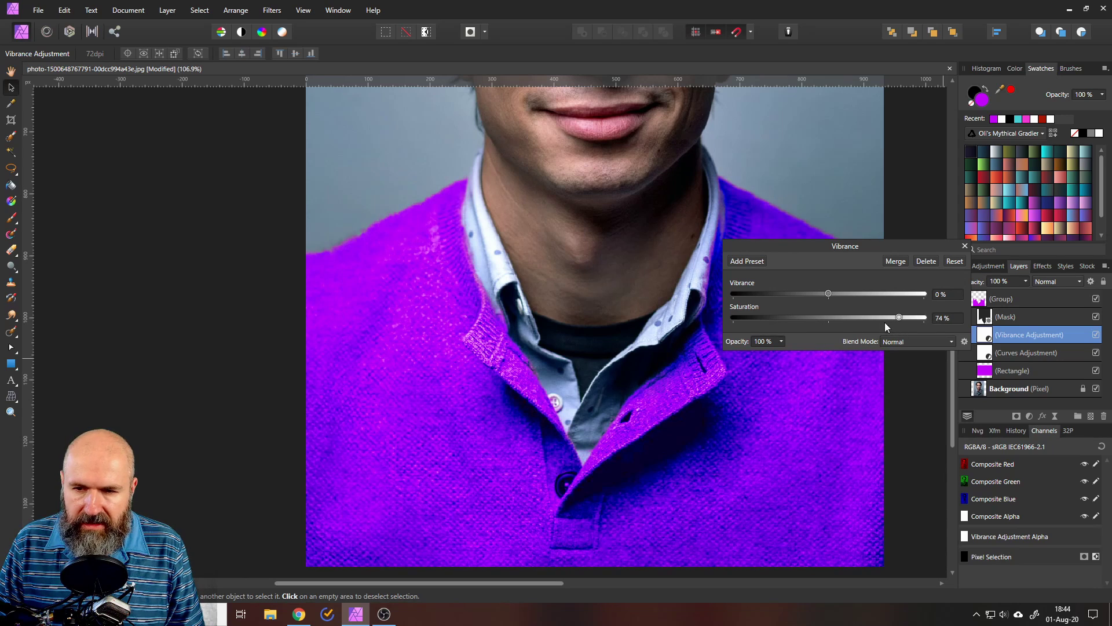
pyautogui.moveTo(879, 322); pyautogui.dragTo(829, 326)
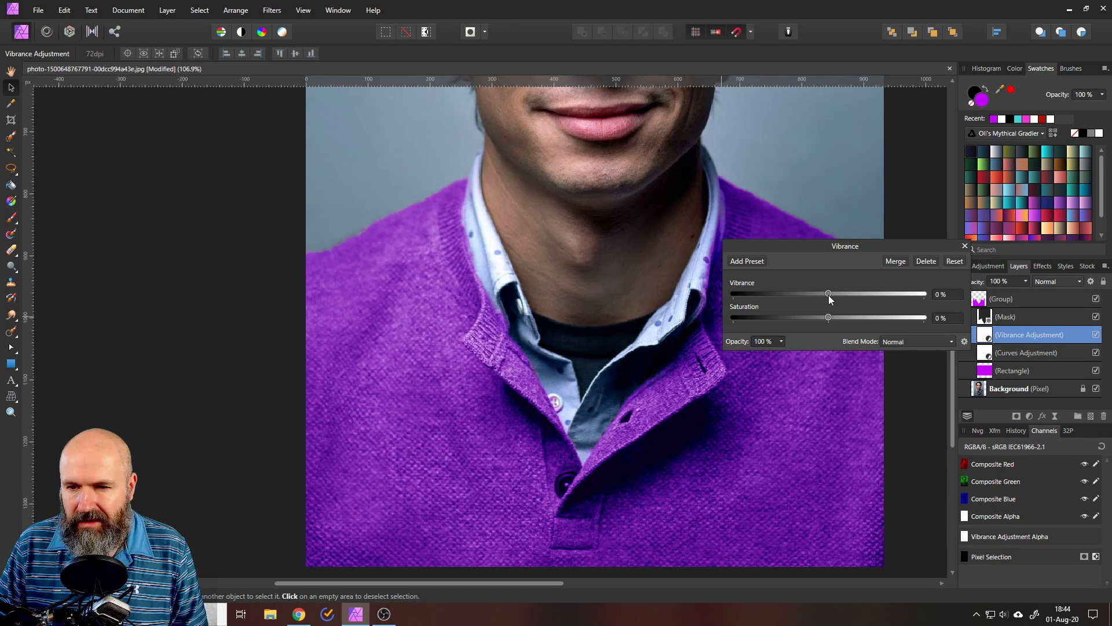
# Lower the vibrance of the sweater's Vibrance adjustment to -47% and close its dialog.
pyautogui.moveTo(828, 294); pyautogui.dragTo(811, 293)
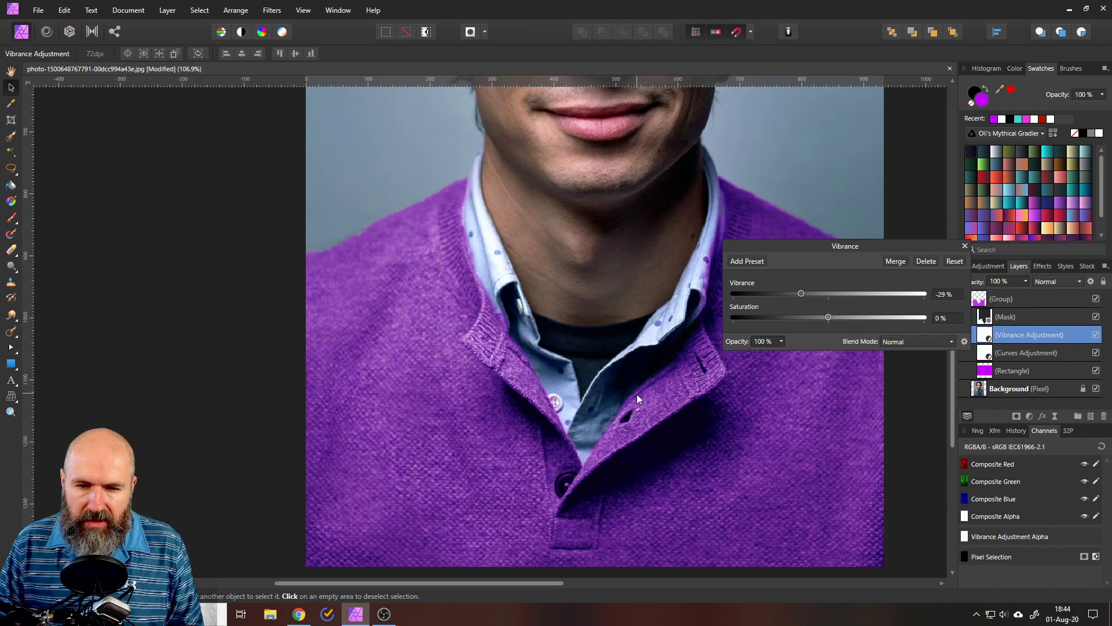
pyautogui.scroll(-3, 637, 394)
pyautogui.moveTo(637, 394); pyautogui.dragTo(575, 389)
pyautogui.scroll(2, 562, 408)
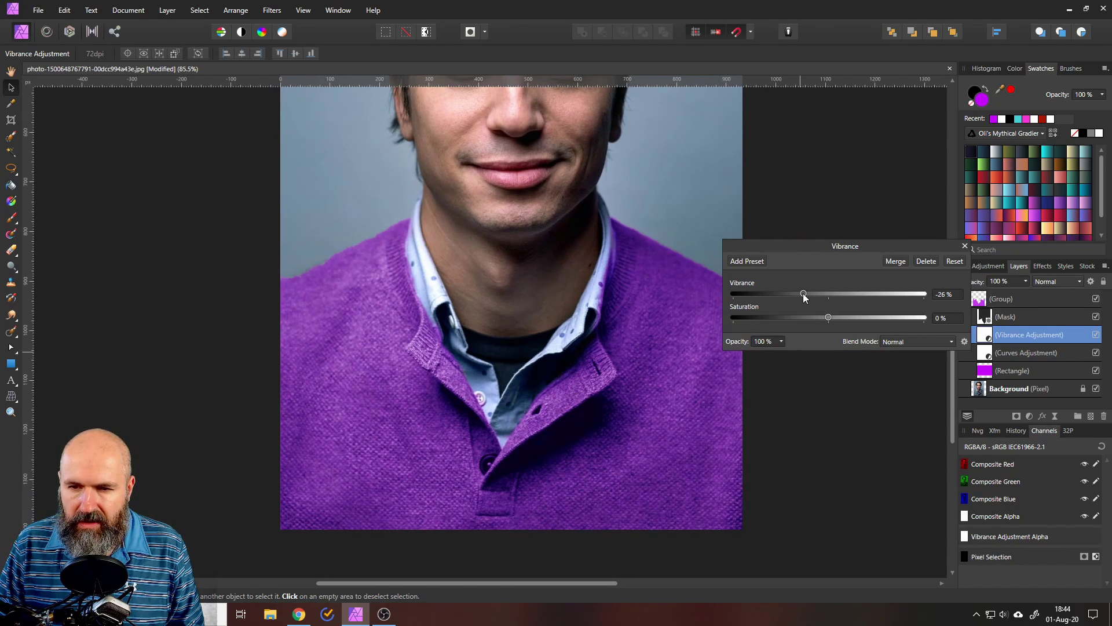
pyautogui.moveTo(803, 293)
pyautogui.mouseDown()
pyautogui.moveTo(769, 293)
pyautogui.moveTo(912, 292)
pyautogui.moveTo(788, 294)
pyautogui.mouseUp()
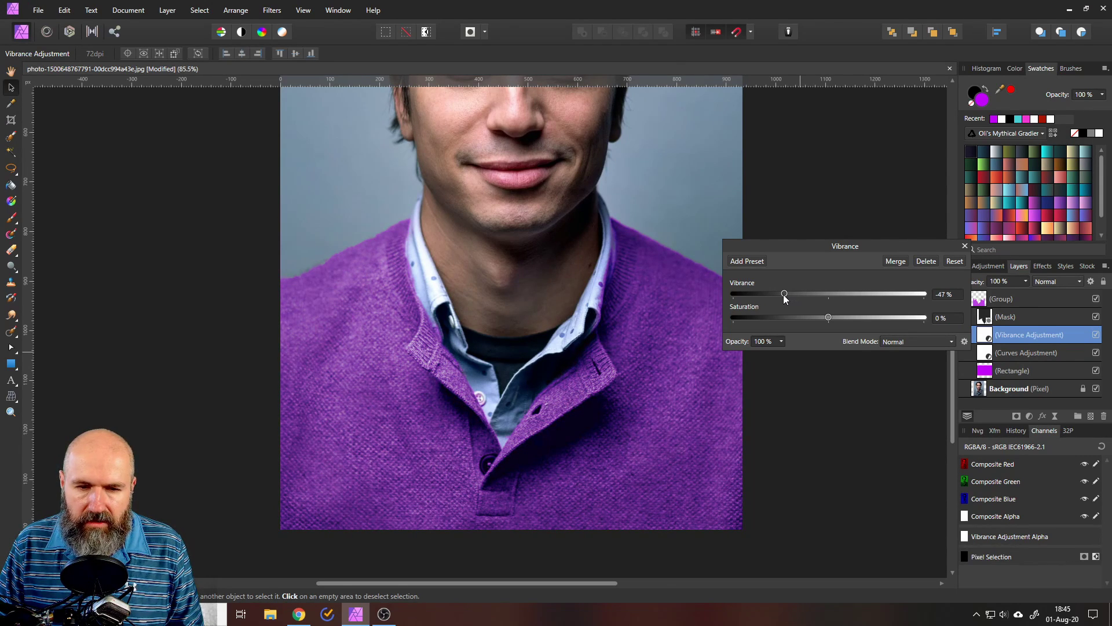
pyautogui.click(965, 246)
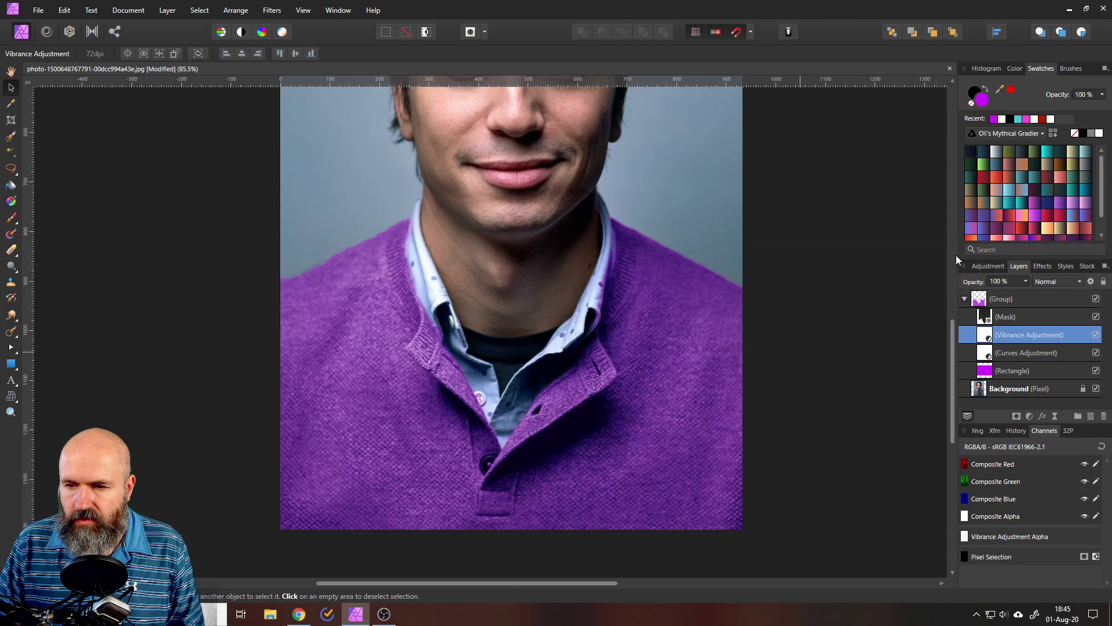
# Change the fill of the rectangle inside the group to a pinkish magenta with the HSL Color Wheel.
pyautogui.click(982, 373)
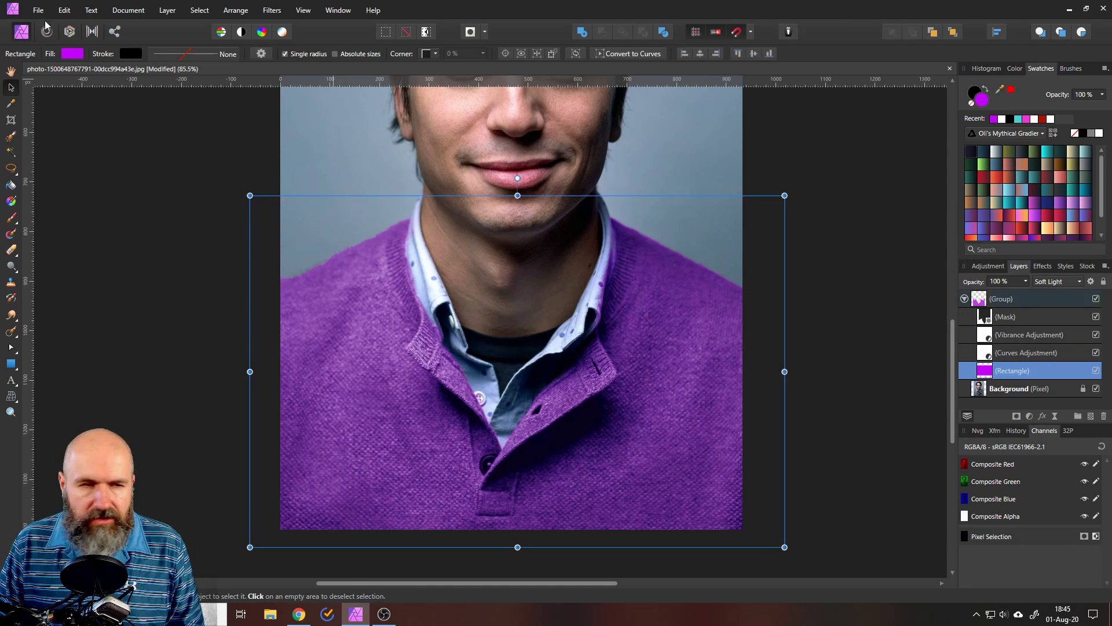
pyautogui.click(71, 54)
pyautogui.click(49, 95)
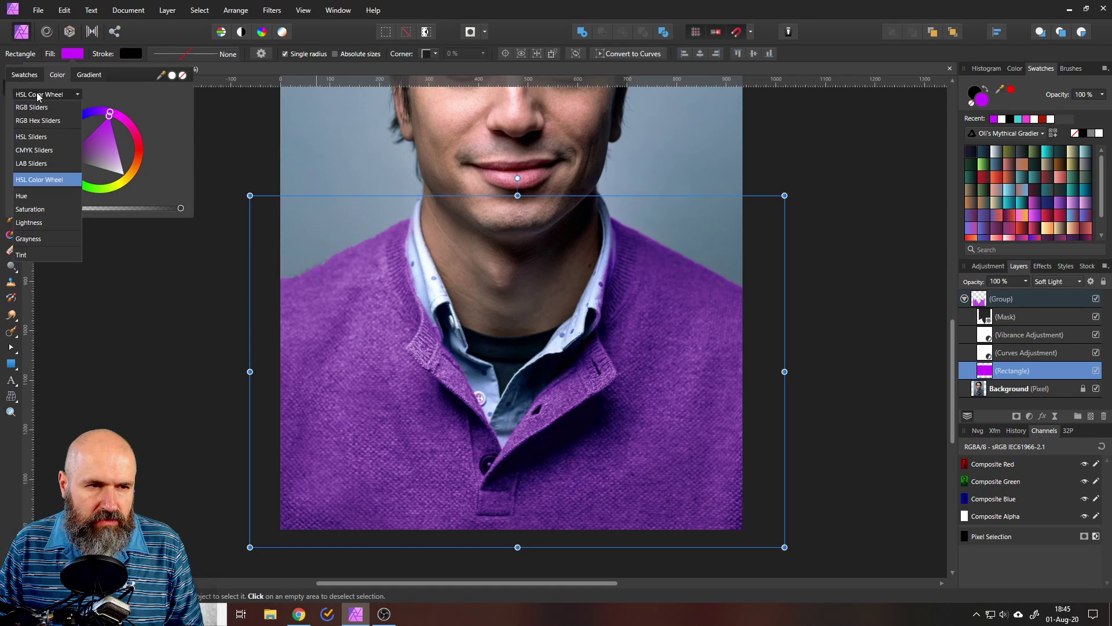
pyautogui.click(61, 180)
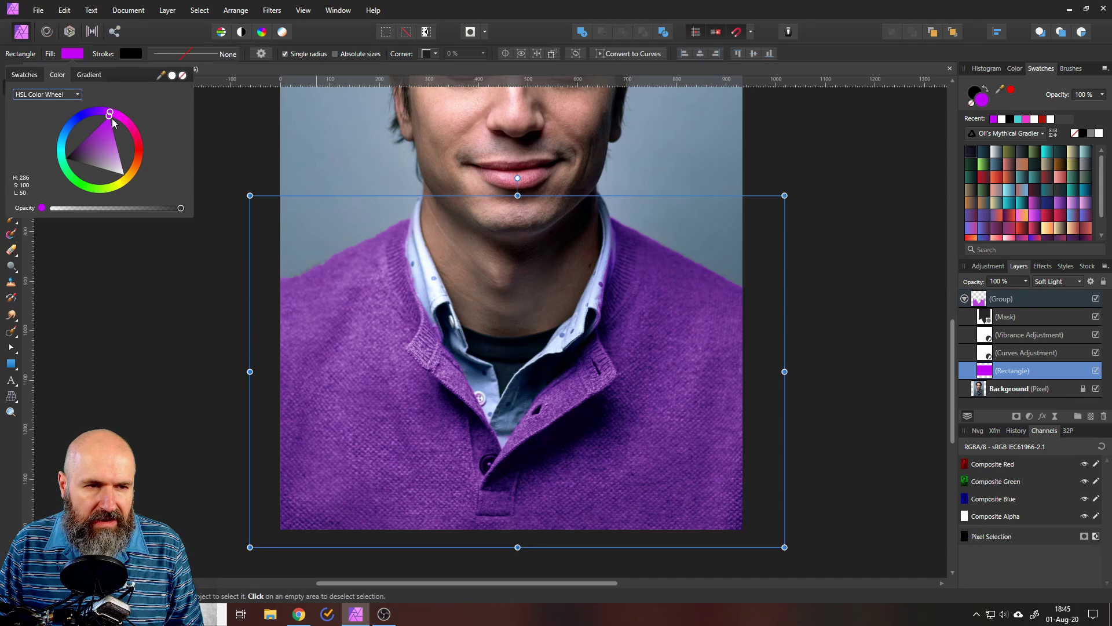
pyautogui.moveTo(108, 110); pyautogui.dragTo(114, 140)
pyautogui.click(76, 53)
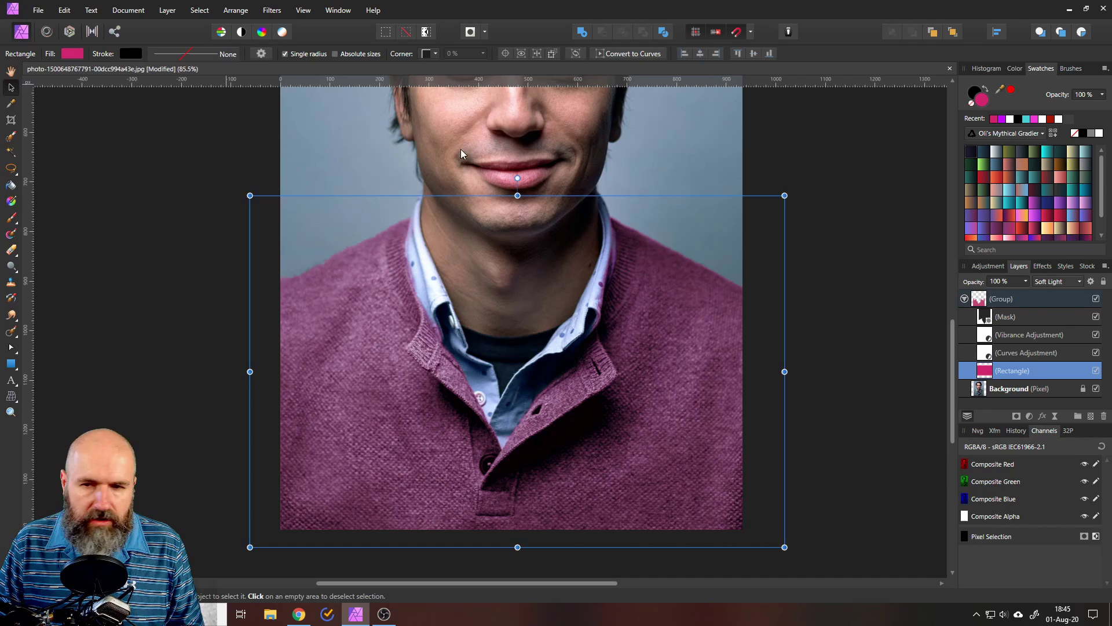
# Reopen the Vibrance adjustment and set its vibrance to -37%.
pyautogui.doubleClick(984, 335)
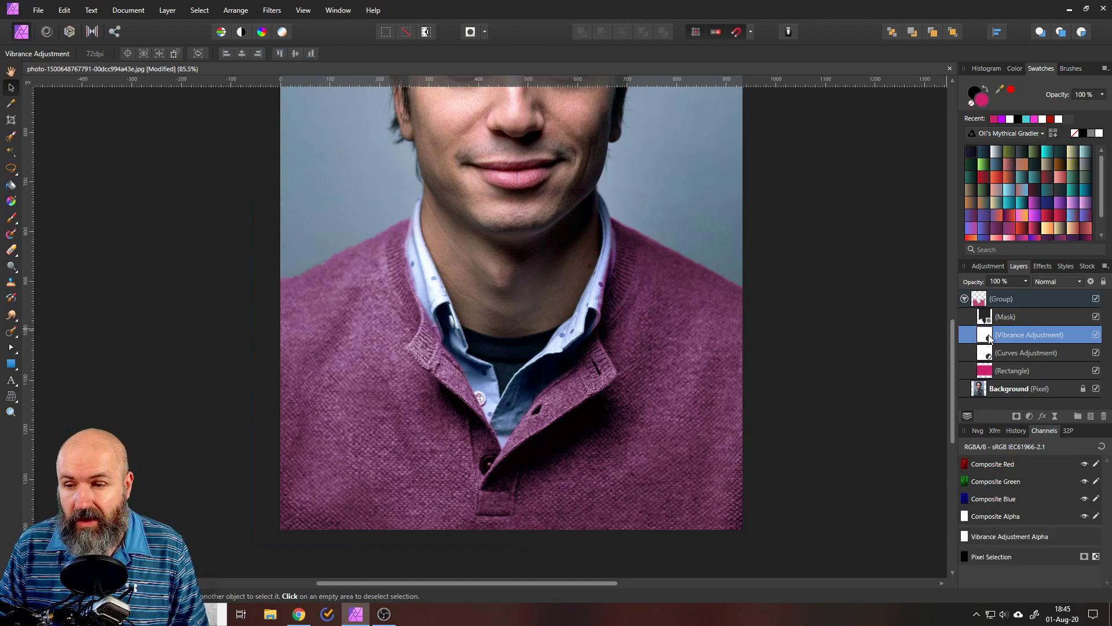
pyautogui.click(784, 294)
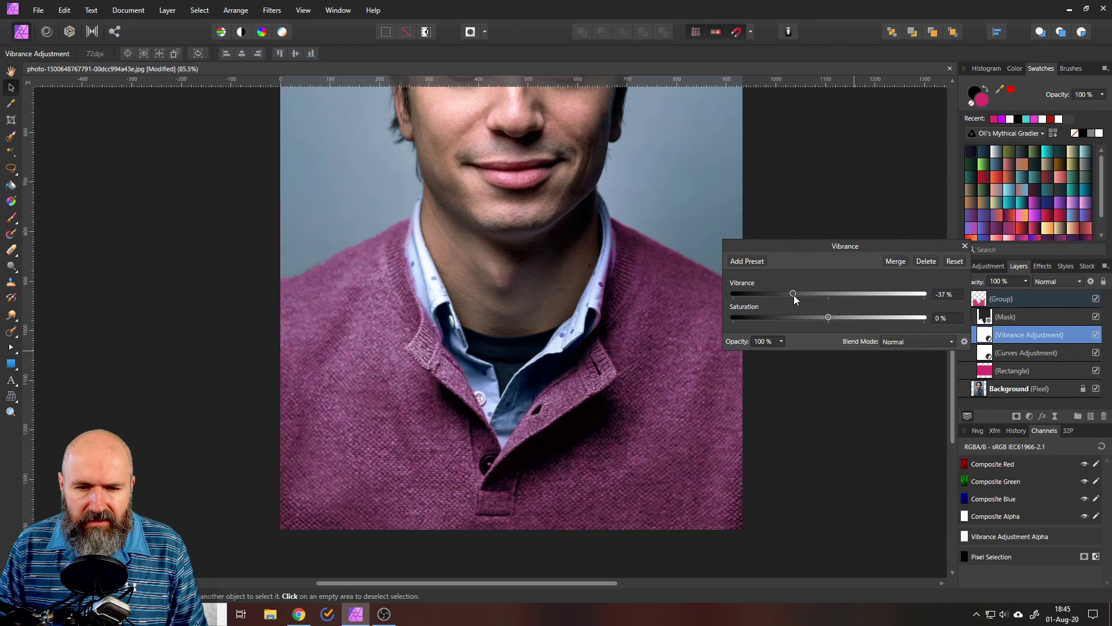
pyautogui.click(965, 245)
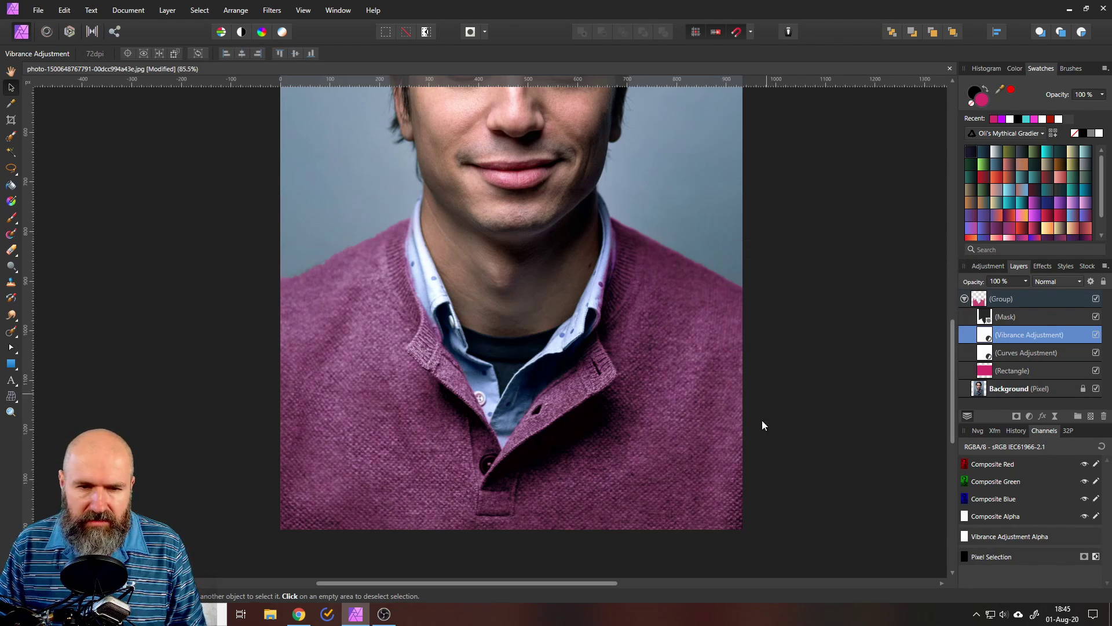
pyautogui.hotkey('ctrl', '0')
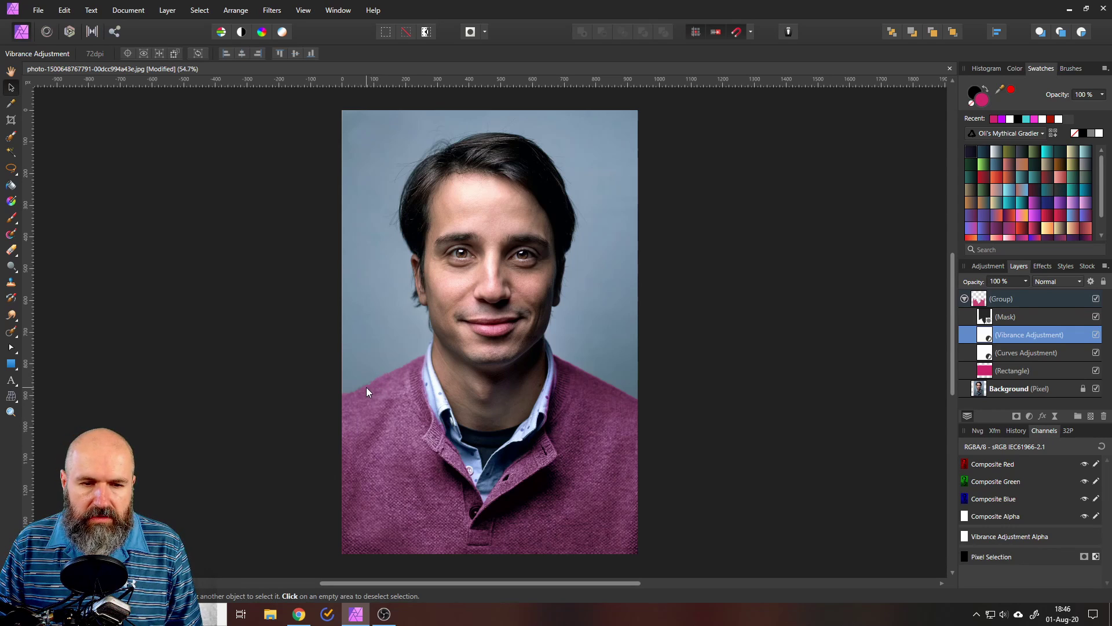
# Activate the Paint Brush Tool and set its color to white (FFFFFF).
pyautogui.click(11, 220)
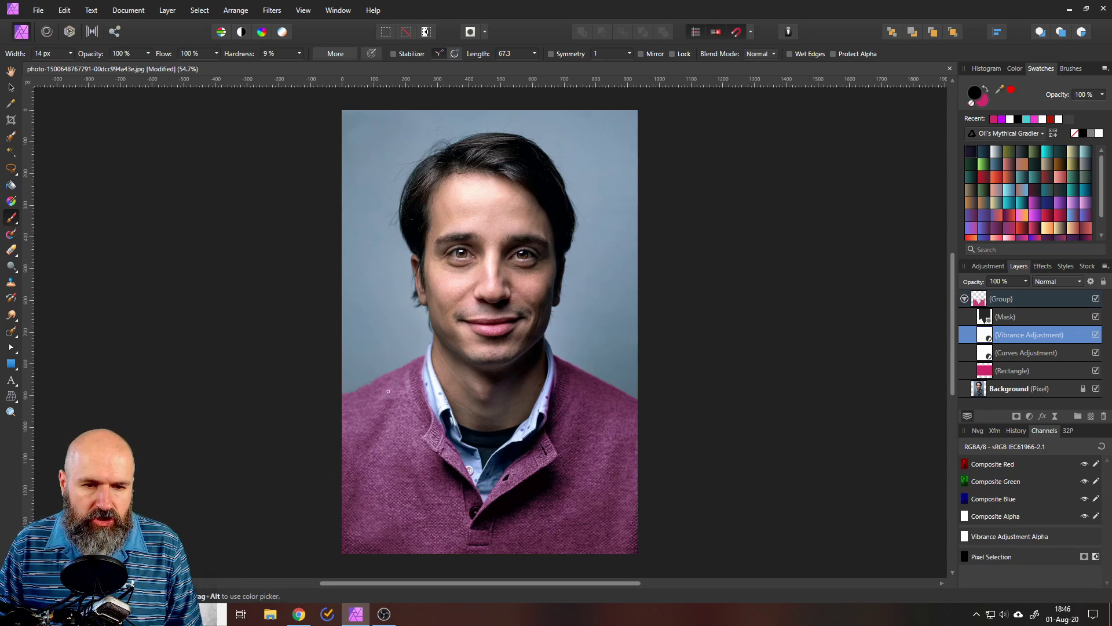
pyautogui.doubleClick(984, 103)
pyautogui.moveTo(594, 280); pyautogui.dragTo(604, 195)
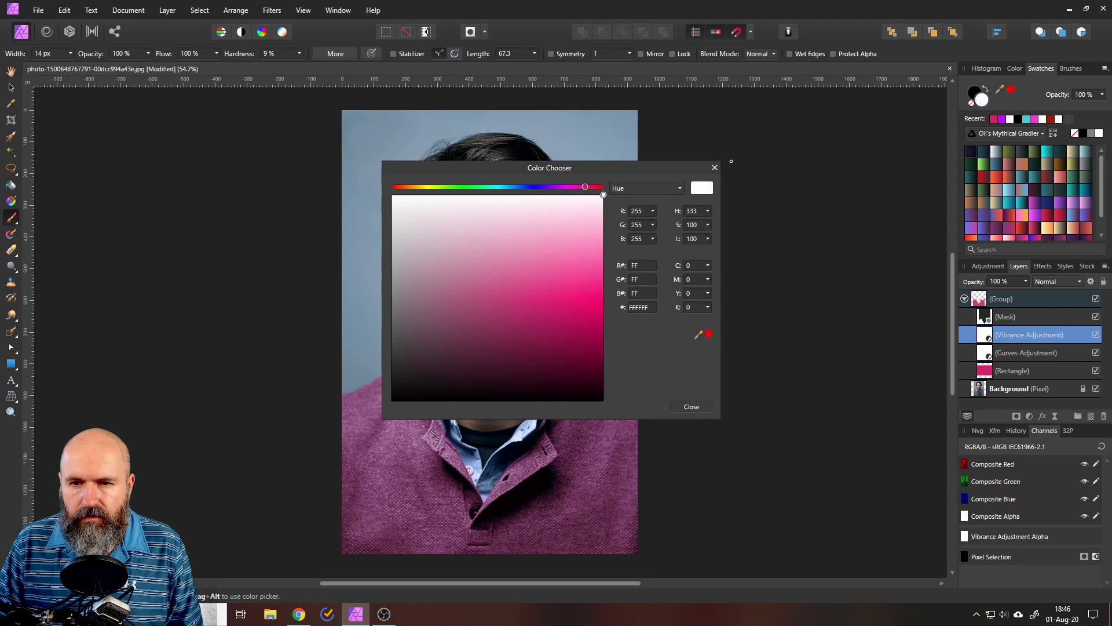
pyautogui.click(715, 168)
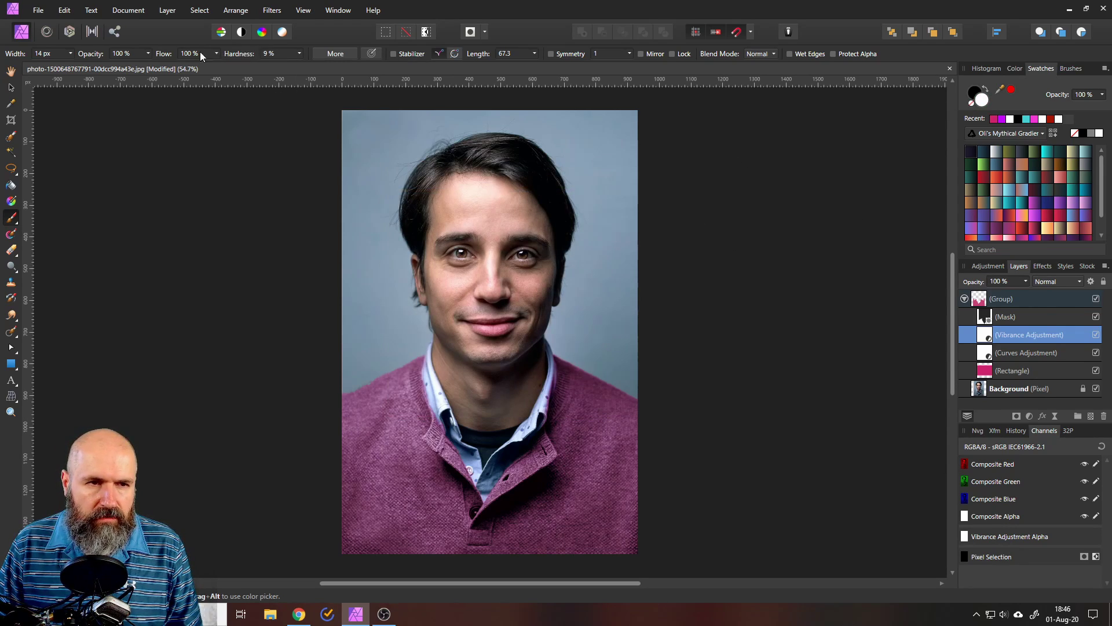
# Select the mask in the group and paint white along the sweater's shoulder edge with a brush about 53 px wide.
pyautogui.click(988, 319)
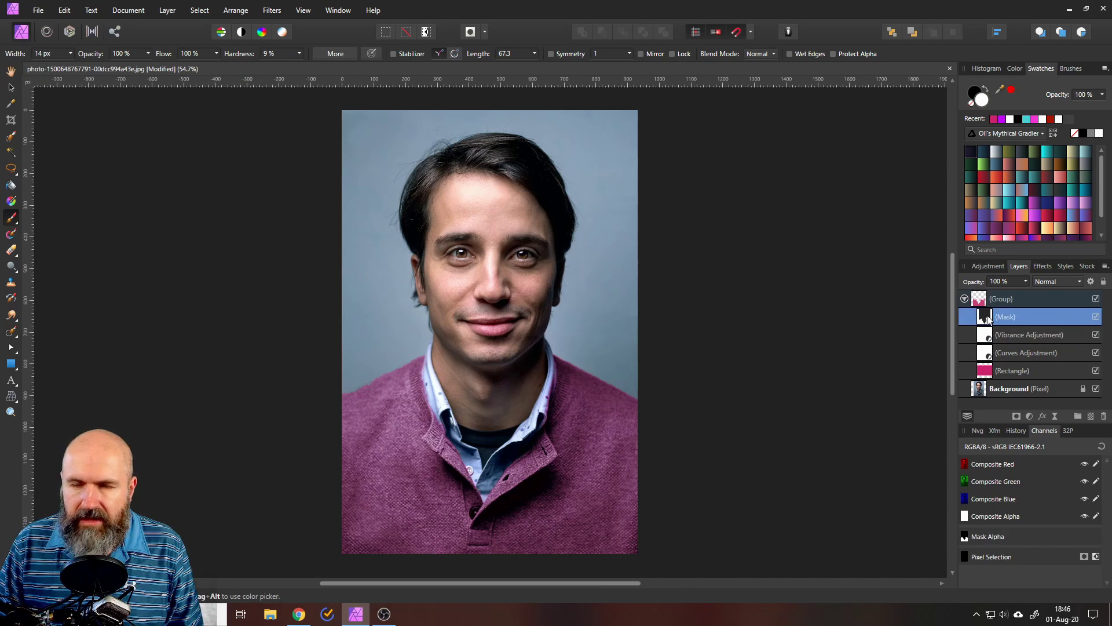
pyautogui.scroll(3, 361, 382)
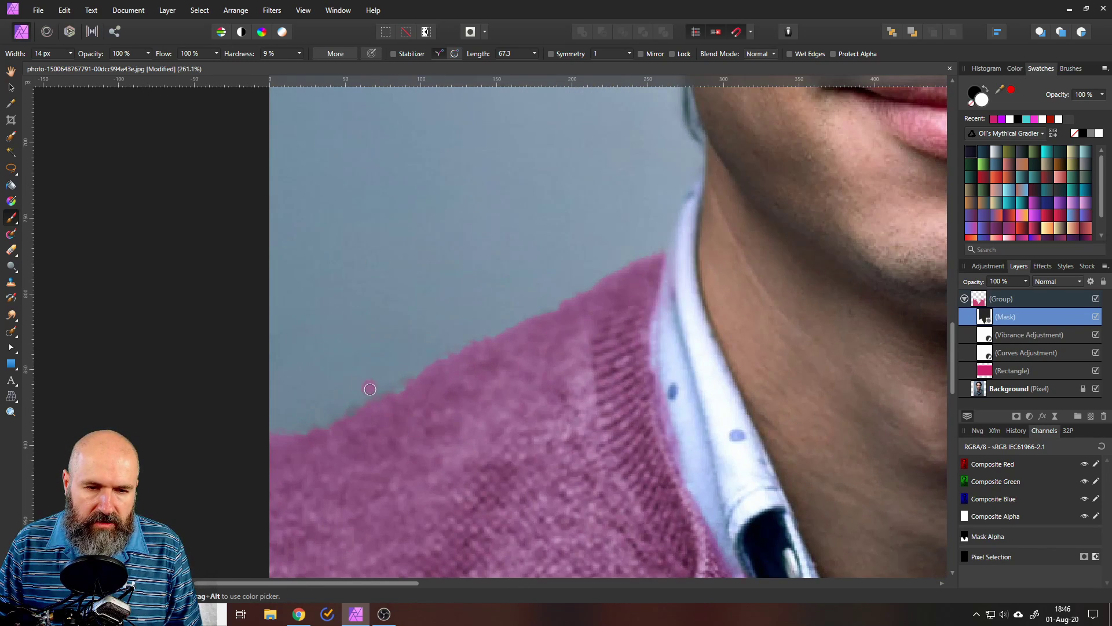
pyautogui.scroll(3, 368, 390)
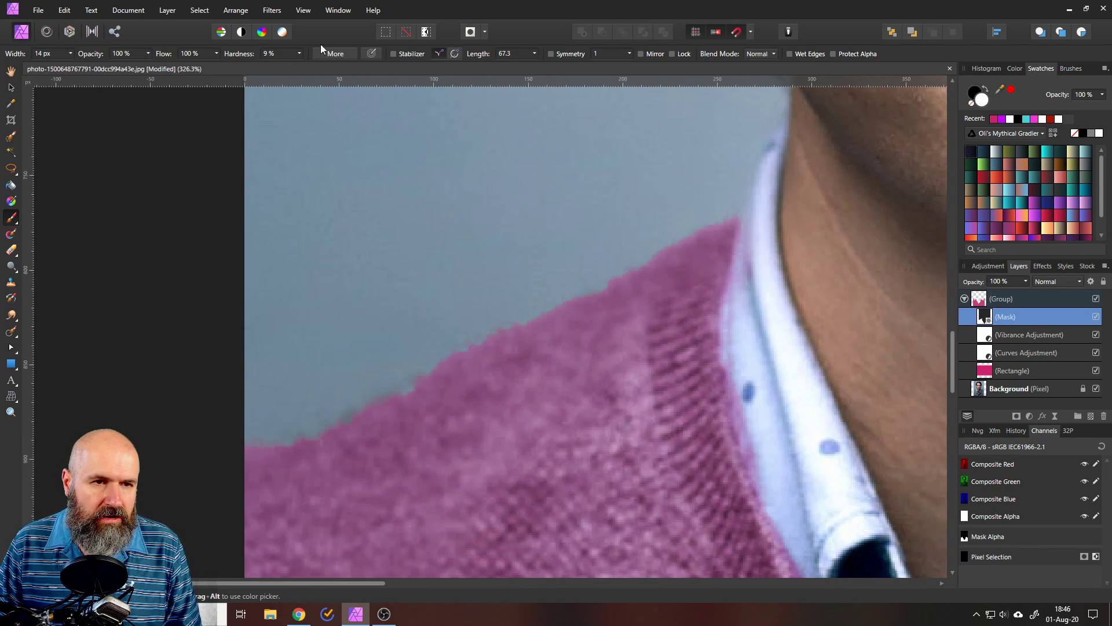
pyautogui.moveTo(73, 55)
pyautogui.mouseDown()
pyautogui.moveTo(98, 68)
pyautogui.moveTo(84, 68)
pyautogui.mouseUp()
pyautogui.moveTo(271, 509); pyautogui.dragTo(618, 318)
# Switch the brush color to black and check the mask edges along the shirt collar on both sides of the neck for touch-ups.
pyautogui.press('x')
pyautogui.moveTo(754, 342); pyautogui.dragTo(509, 270)
pyautogui.moveTo(617, 562); pyautogui.dragTo(575, 310)
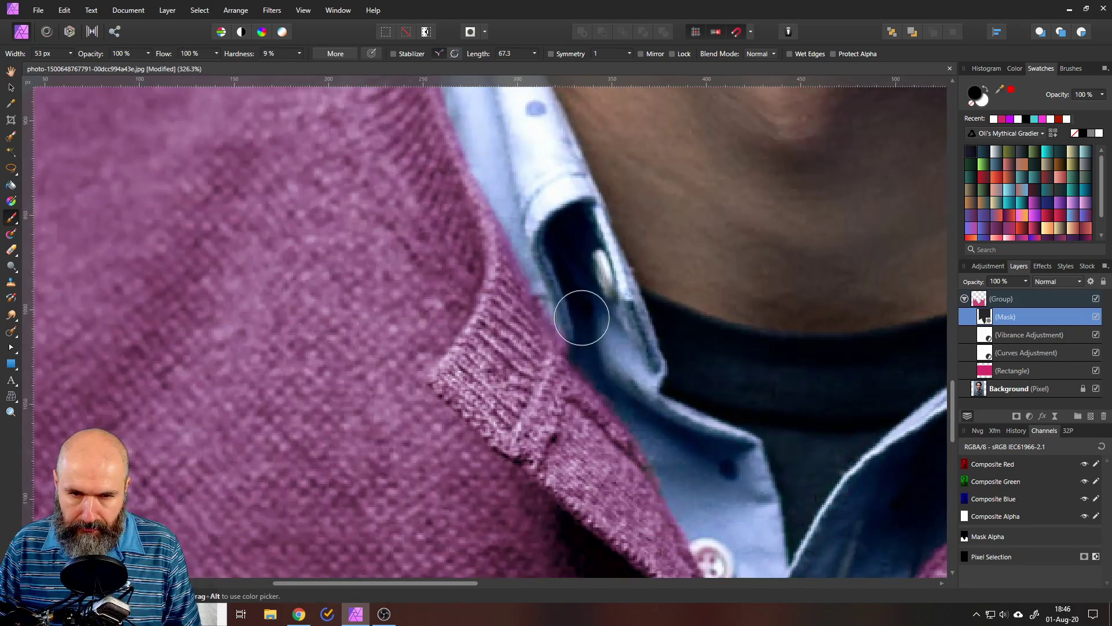
pyautogui.moveTo(649, 383); pyautogui.dragTo(536, 238)
pyautogui.moveTo(690, 521); pyautogui.dragTo(627, 389)
pyautogui.moveTo(70, 54)
pyautogui.mouseDown()
pyautogui.moveTo(43, 67)
pyautogui.moveTo(98, 67)
pyautogui.mouseUp()
pyautogui.moveTo(687, 184); pyautogui.dragTo(370, 419)
pyautogui.moveTo(659, 120)
pyautogui.mouseDown()
pyautogui.moveTo(455, 315)
pyautogui.moveTo(487, 236)
pyautogui.moveTo(419, 447)
pyautogui.moveTo(379, 382)
pyautogui.mouseUp()
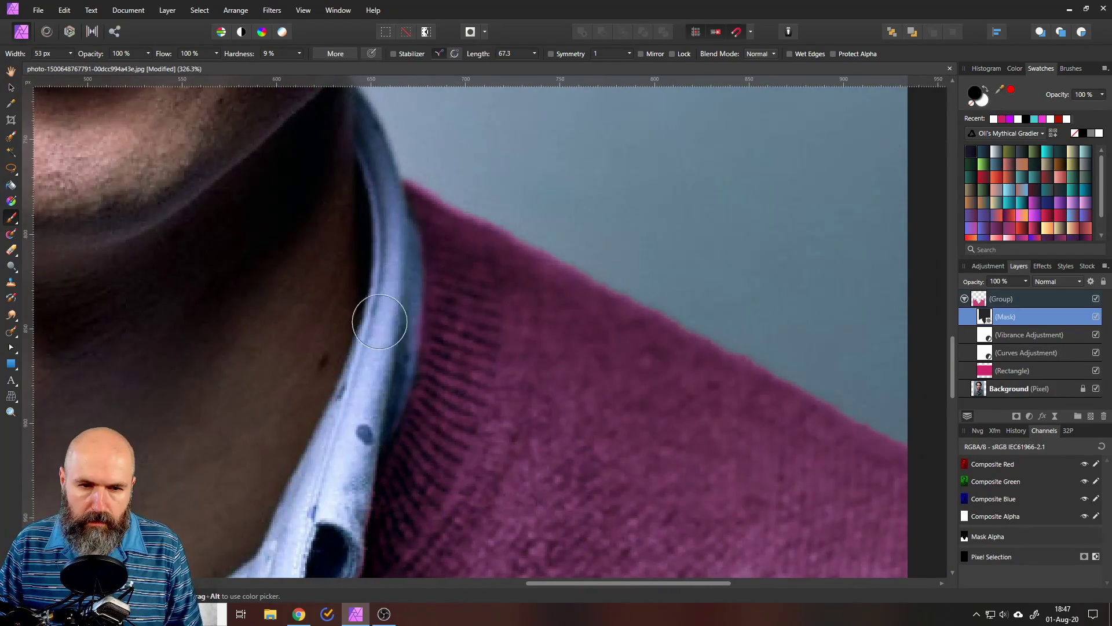
pyautogui.hotkey('ctrl', '0')
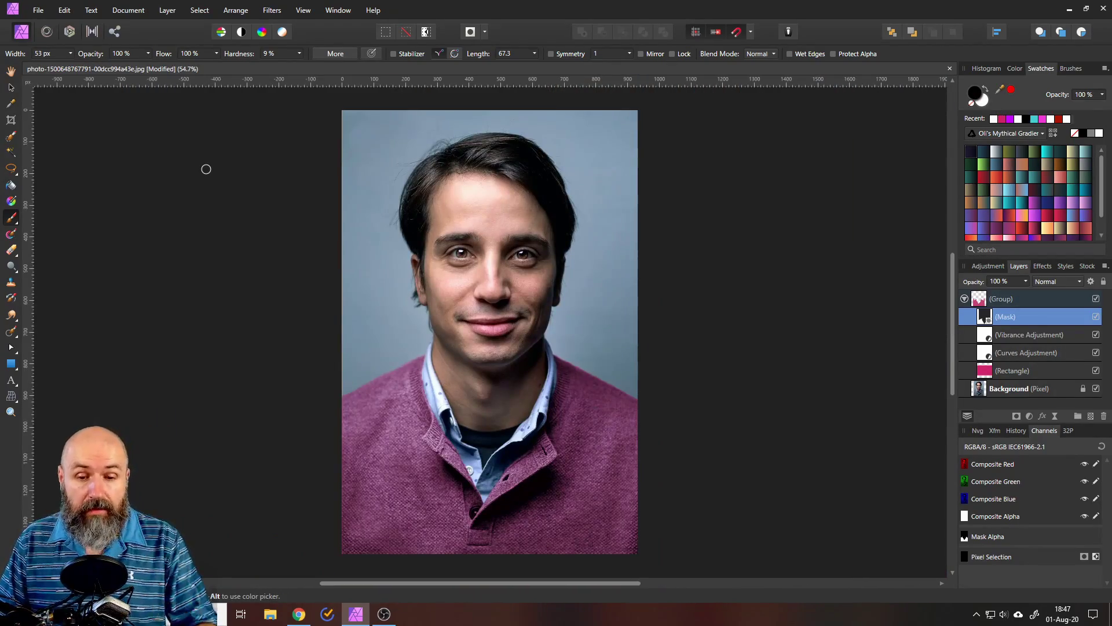